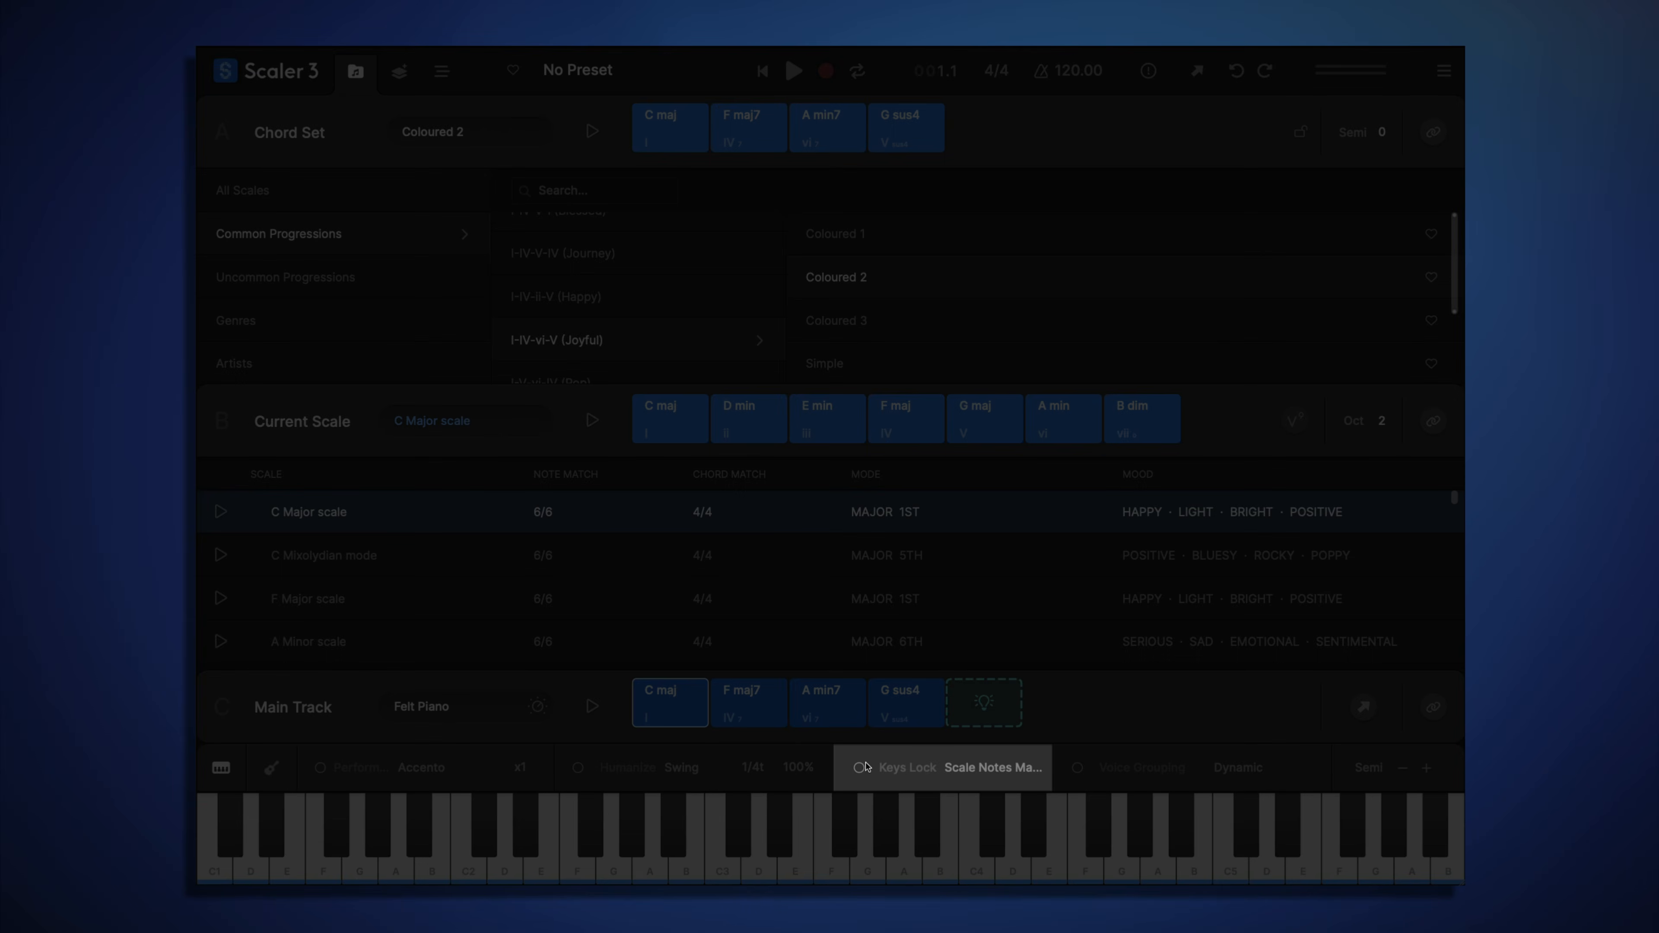
- Turn on Keys Lock and set its mode to Scale Notes Mapped
left_click(861, 768)
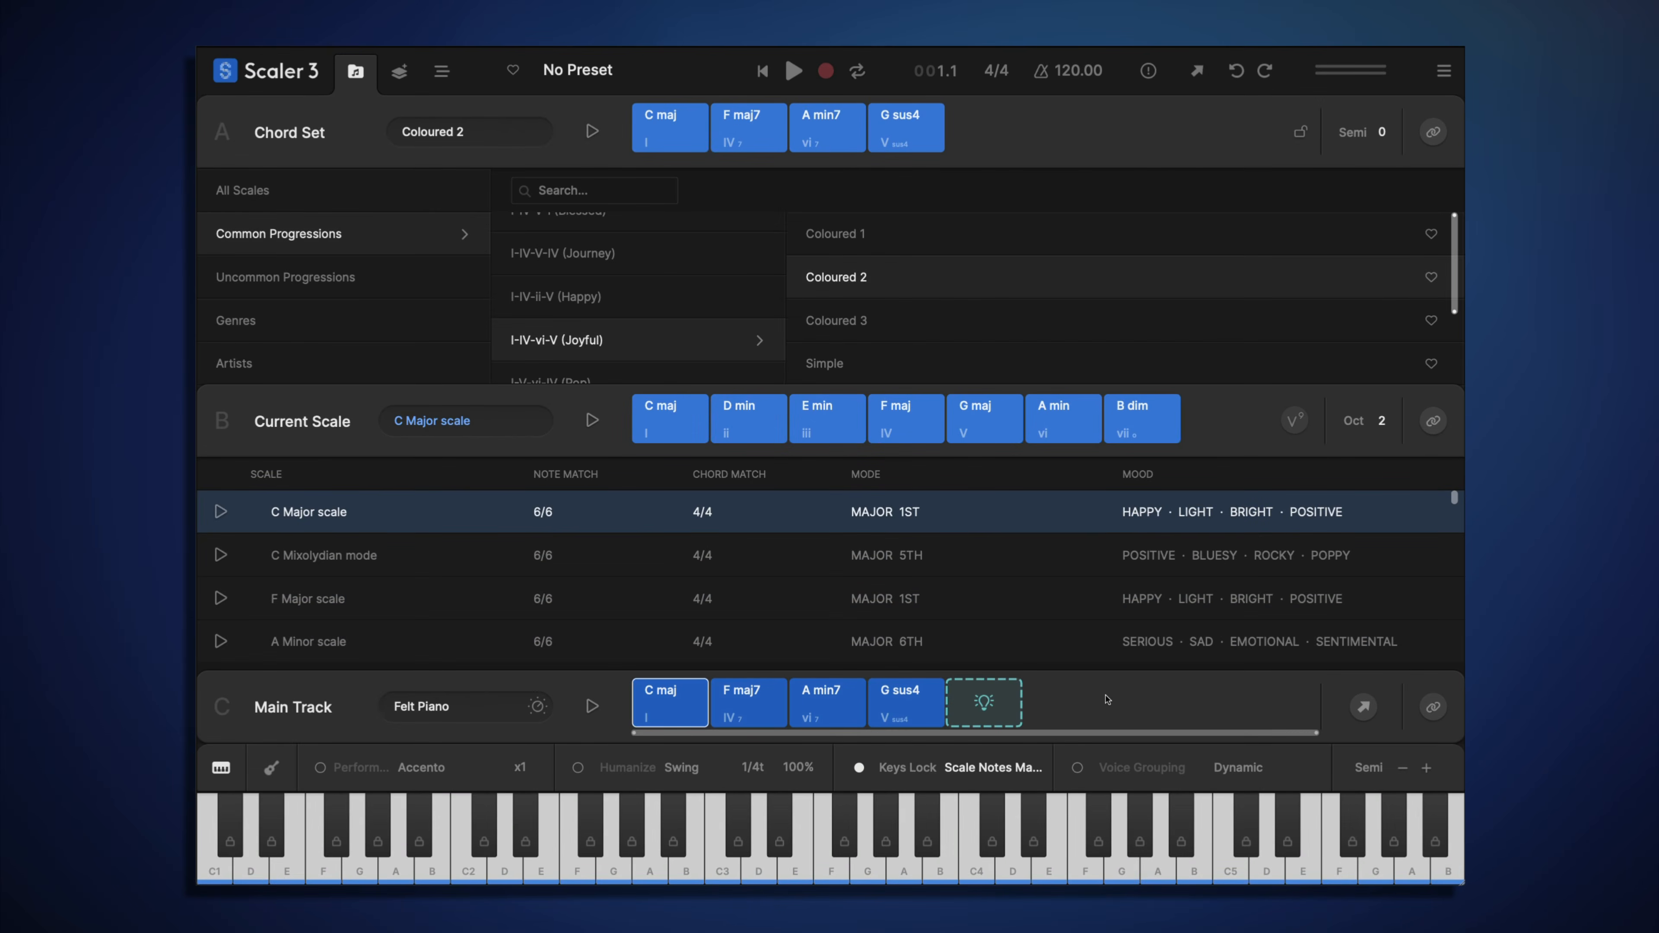
left_click(980, 769)
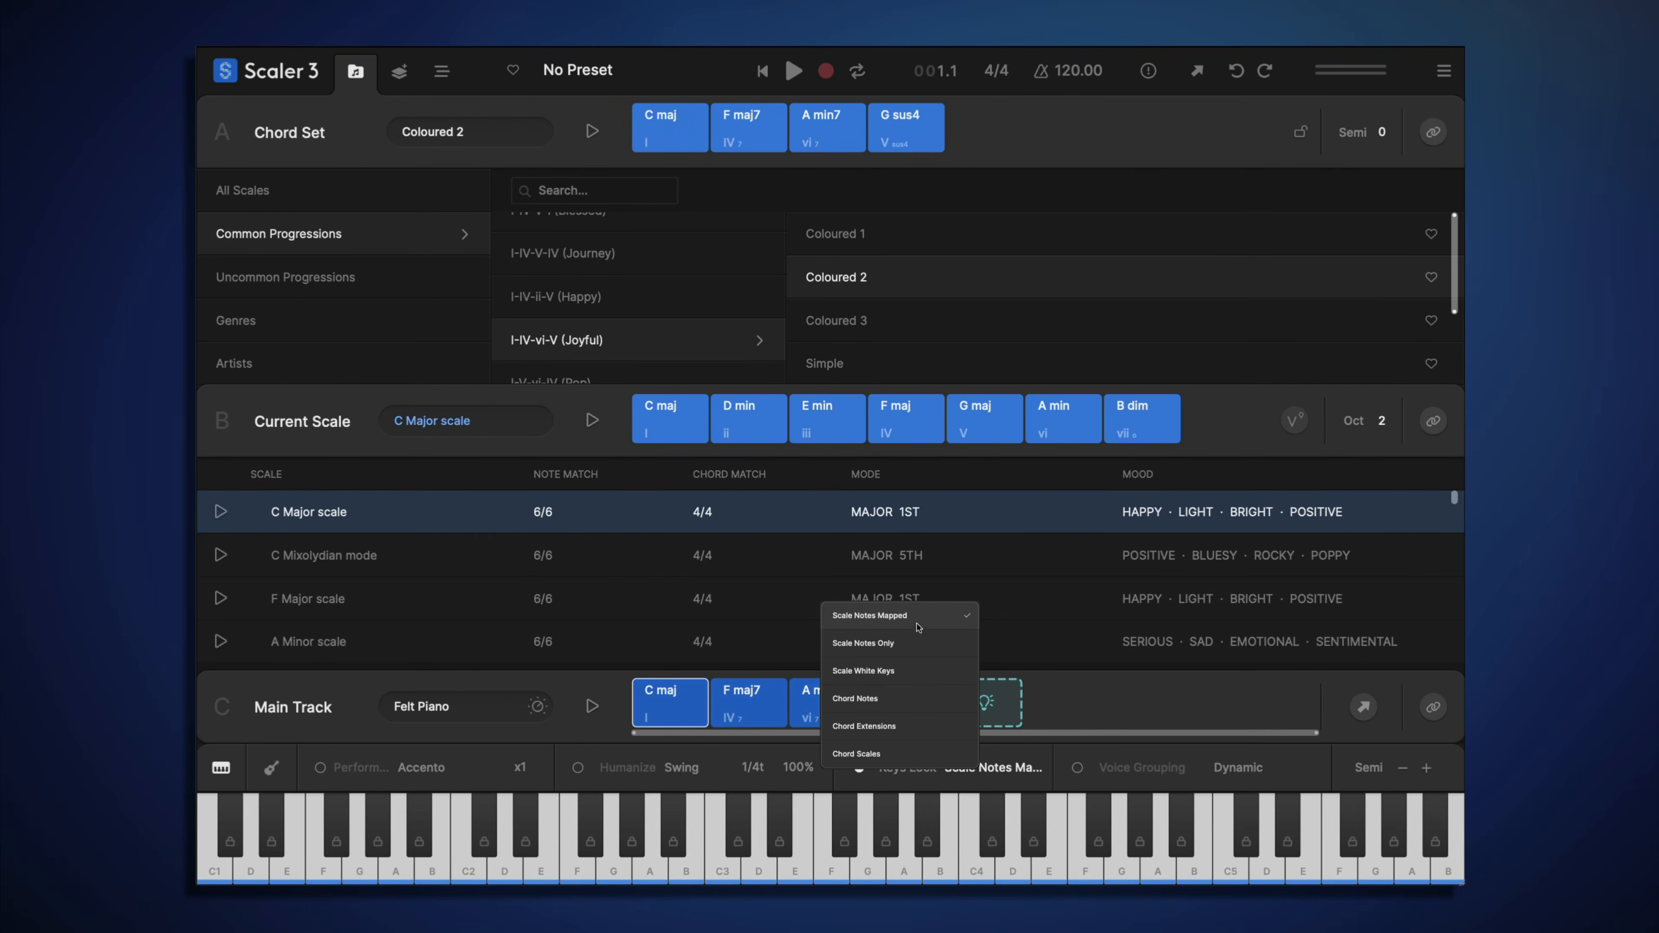
left_click(913, 616)
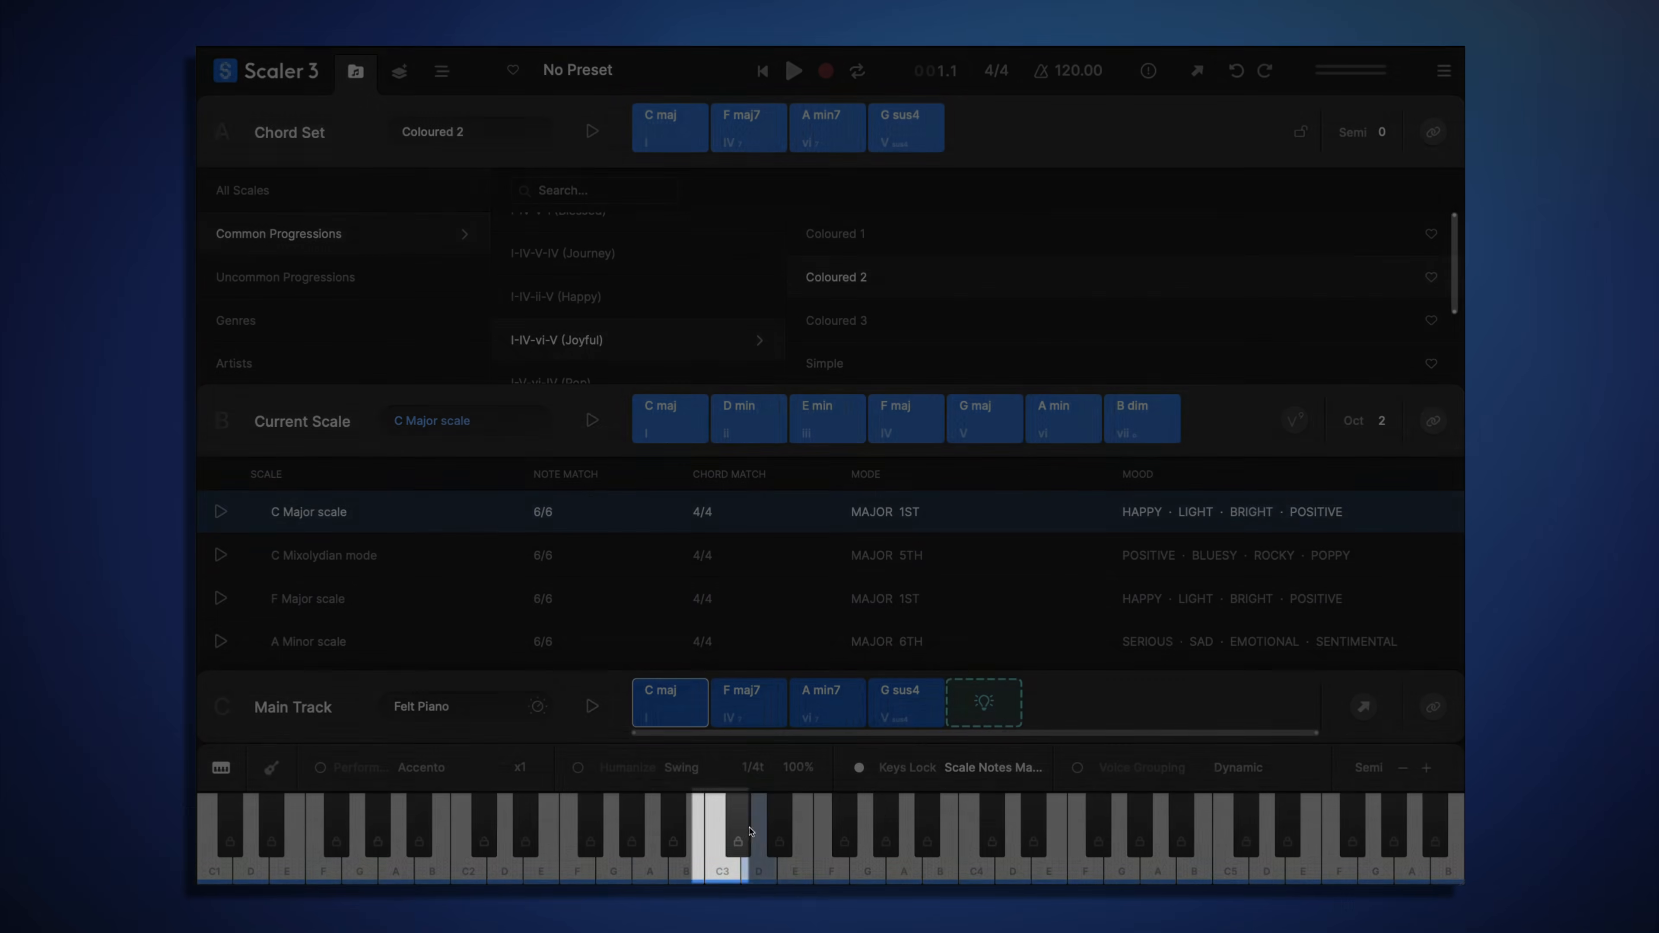
- Play C3 and the locked black key above it, then run up the keyboard to C4 to hear the mapped notes
left_click(726, 871)
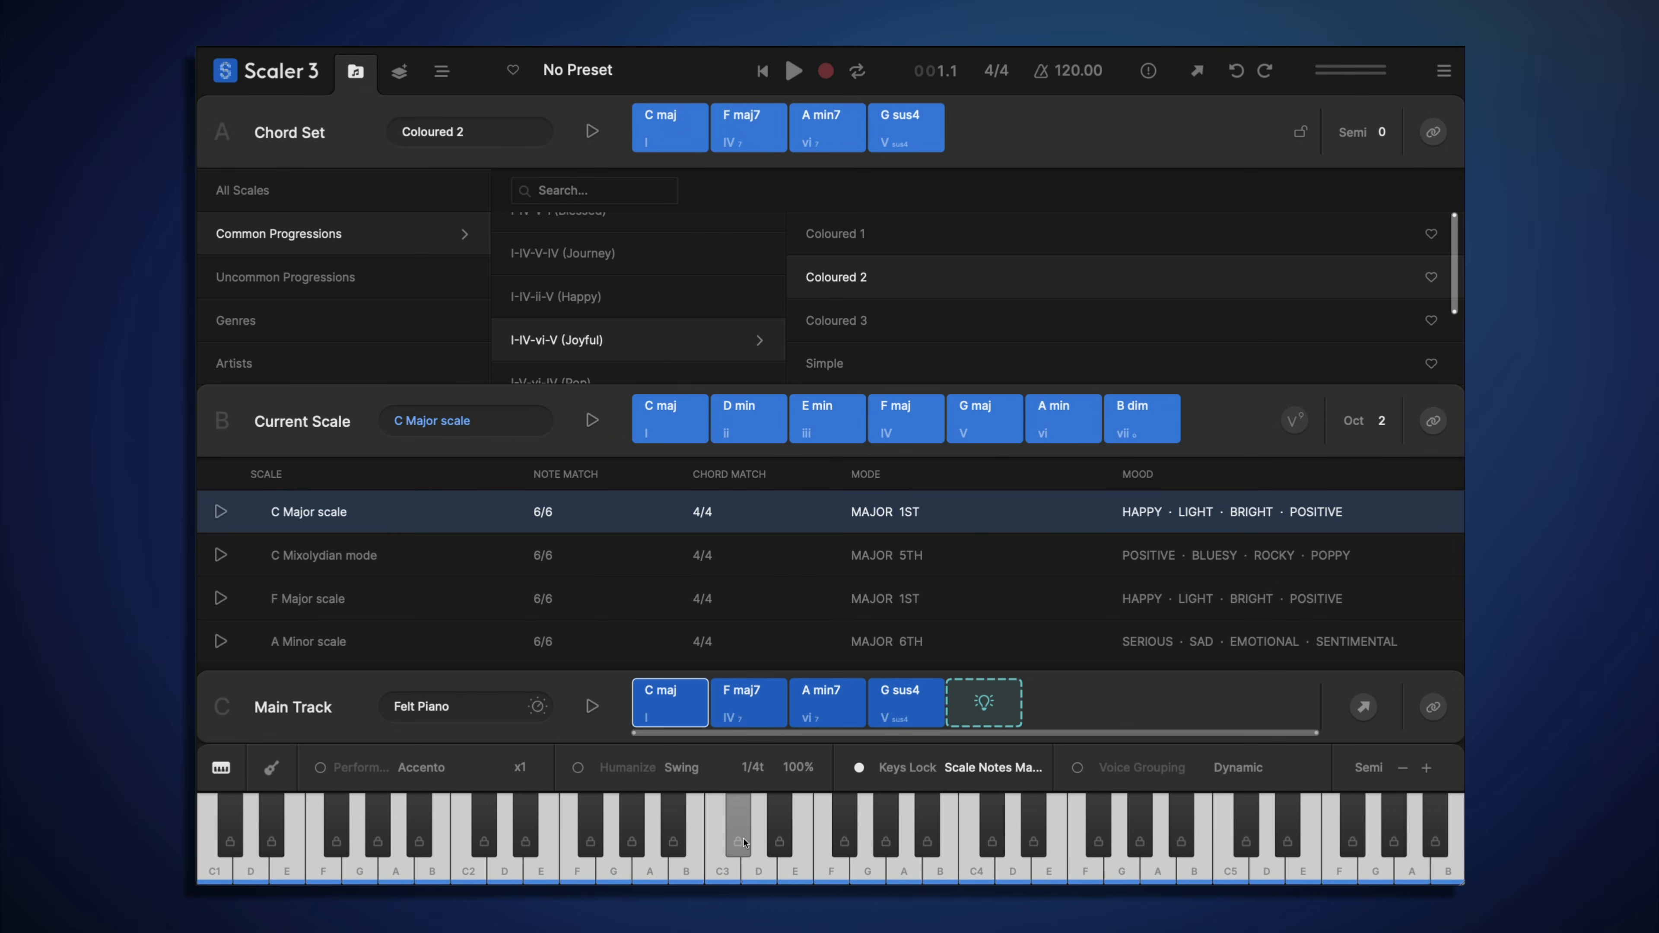
left_click(743, 843)
left_click(743, 843)
left_click_drag(744, 843, 960, 877)
- Set the current scale to F Major and run up the mapped keys from F3 to F4
left_click(836, 607)
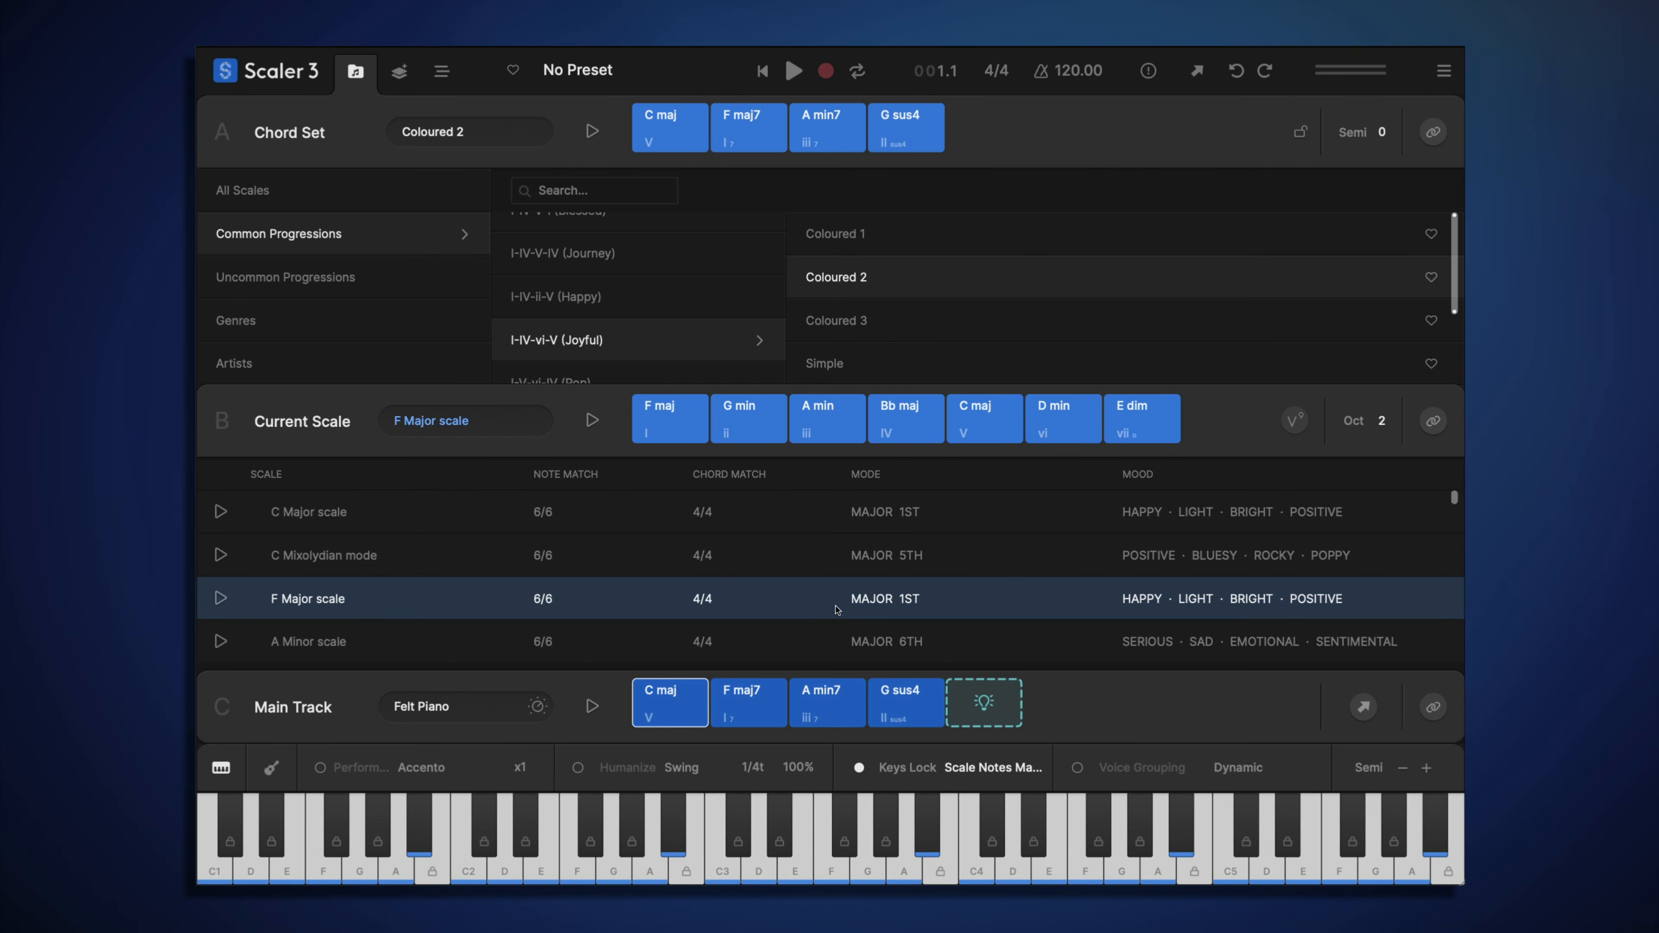
left_click_drag(836, 870, 1086, 864)
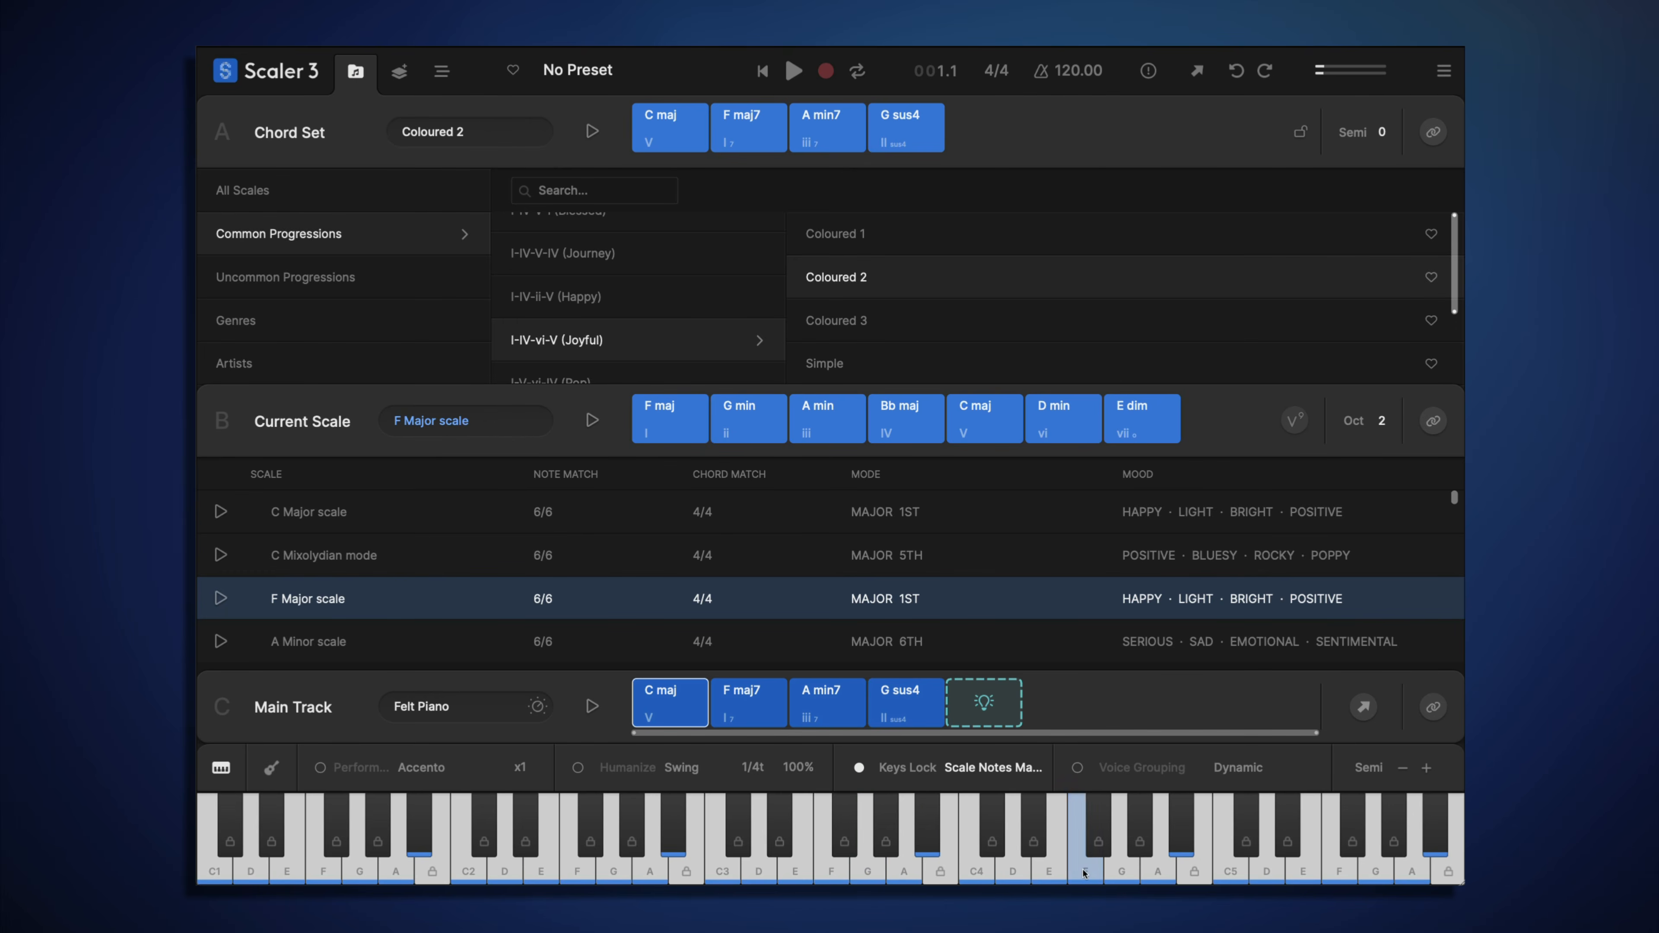
- Set the Keys Lock mode to Scale Notes Only and test C3 and the blocked black key beside it
left_click(1014, 767)
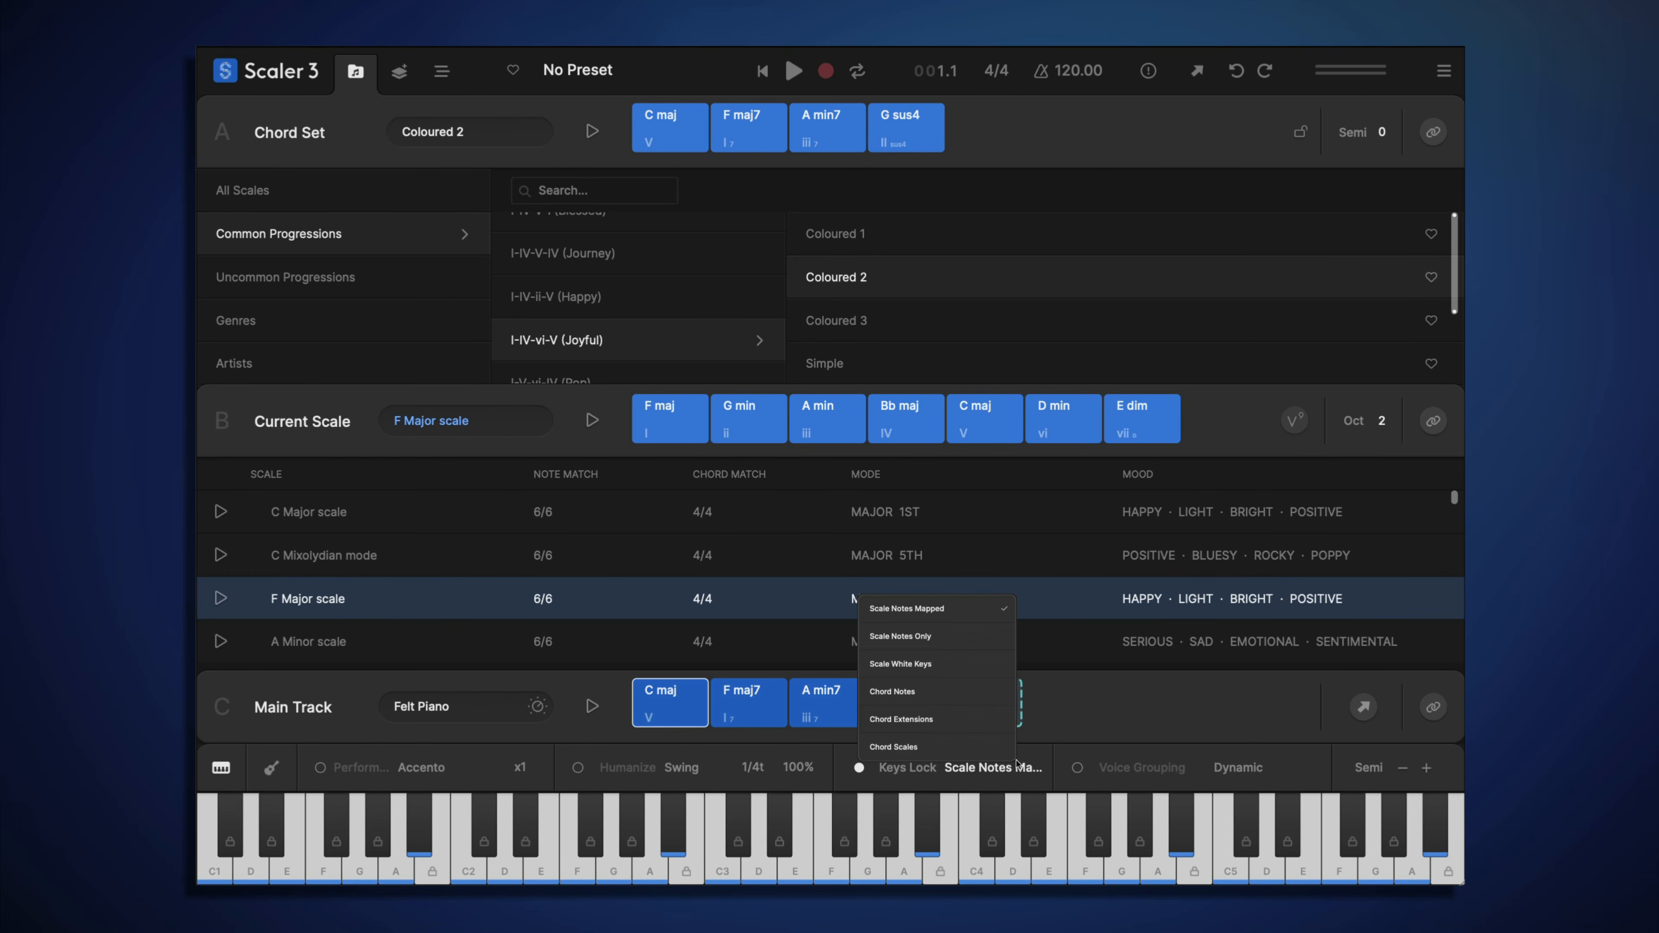
left_click(968, 637)
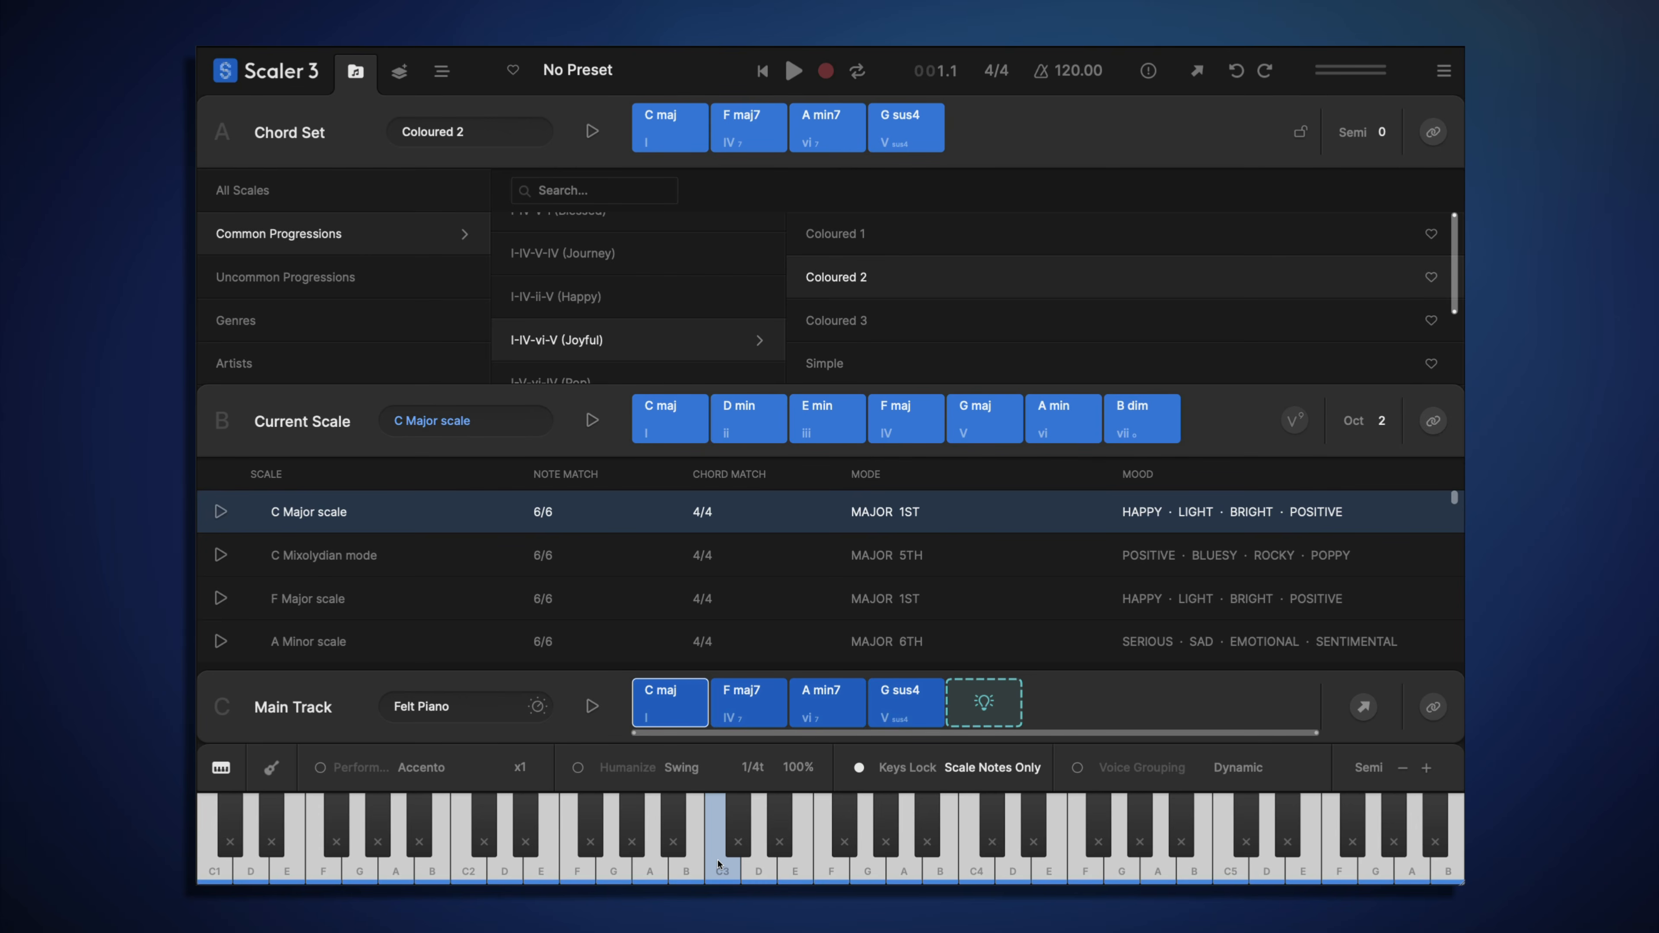
left_click(714, 874)
left_click(747, 847)
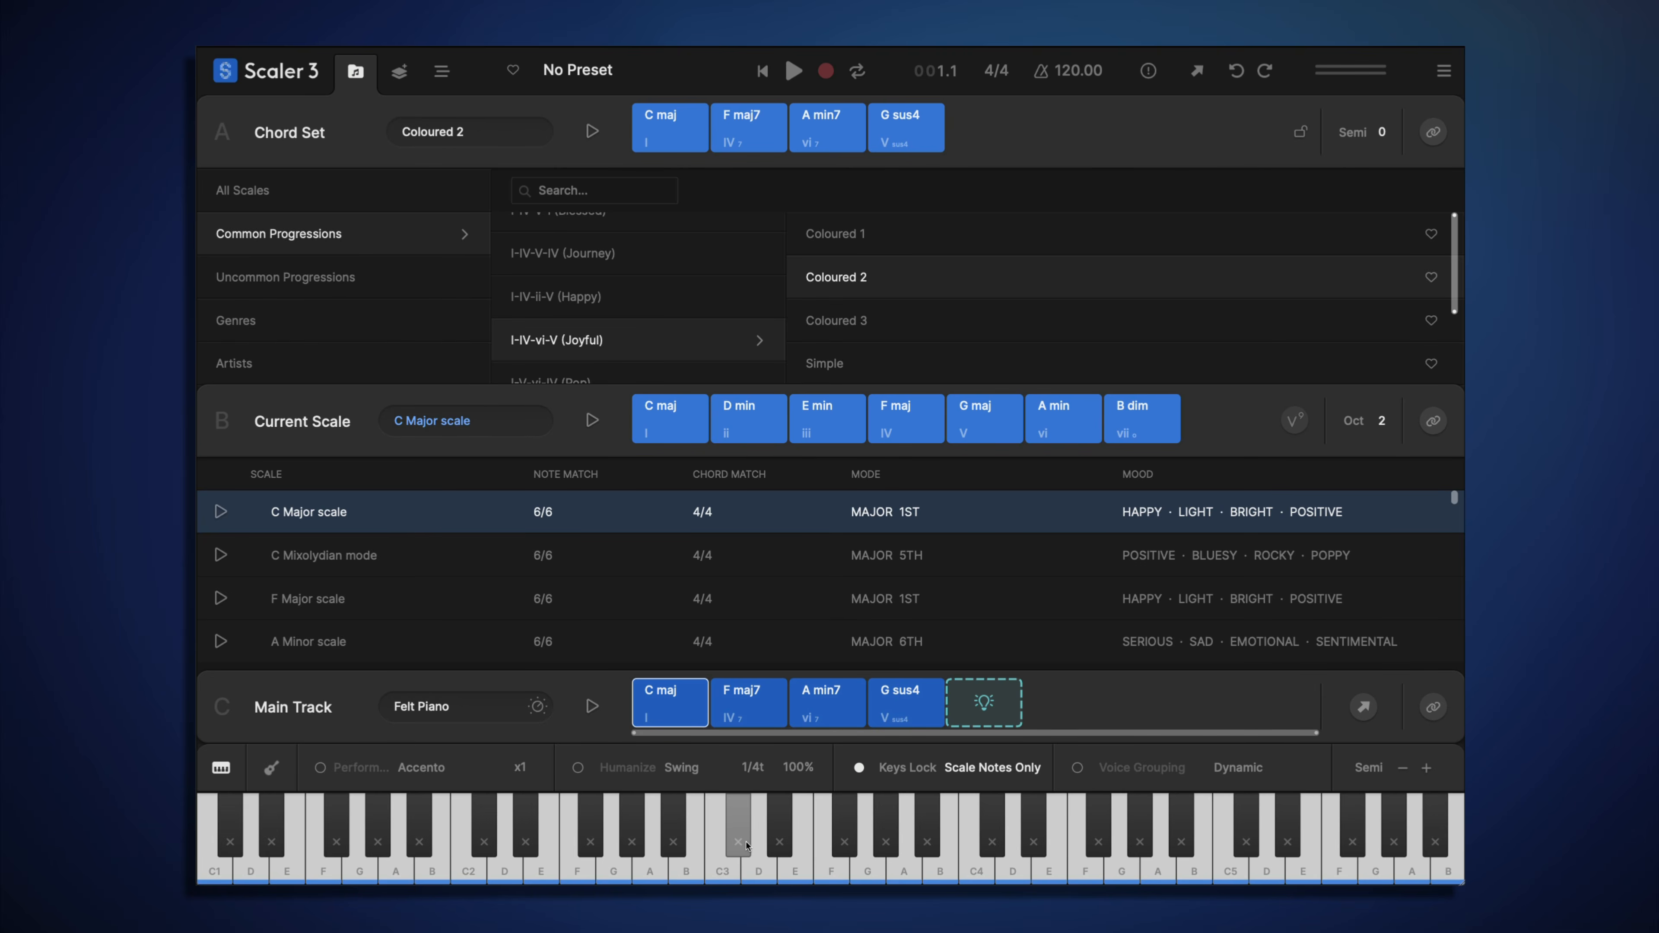
- Set the Keys Lock mode to Scale White Keys and play the numbered white keys upward from 1
left_click(992, 767)
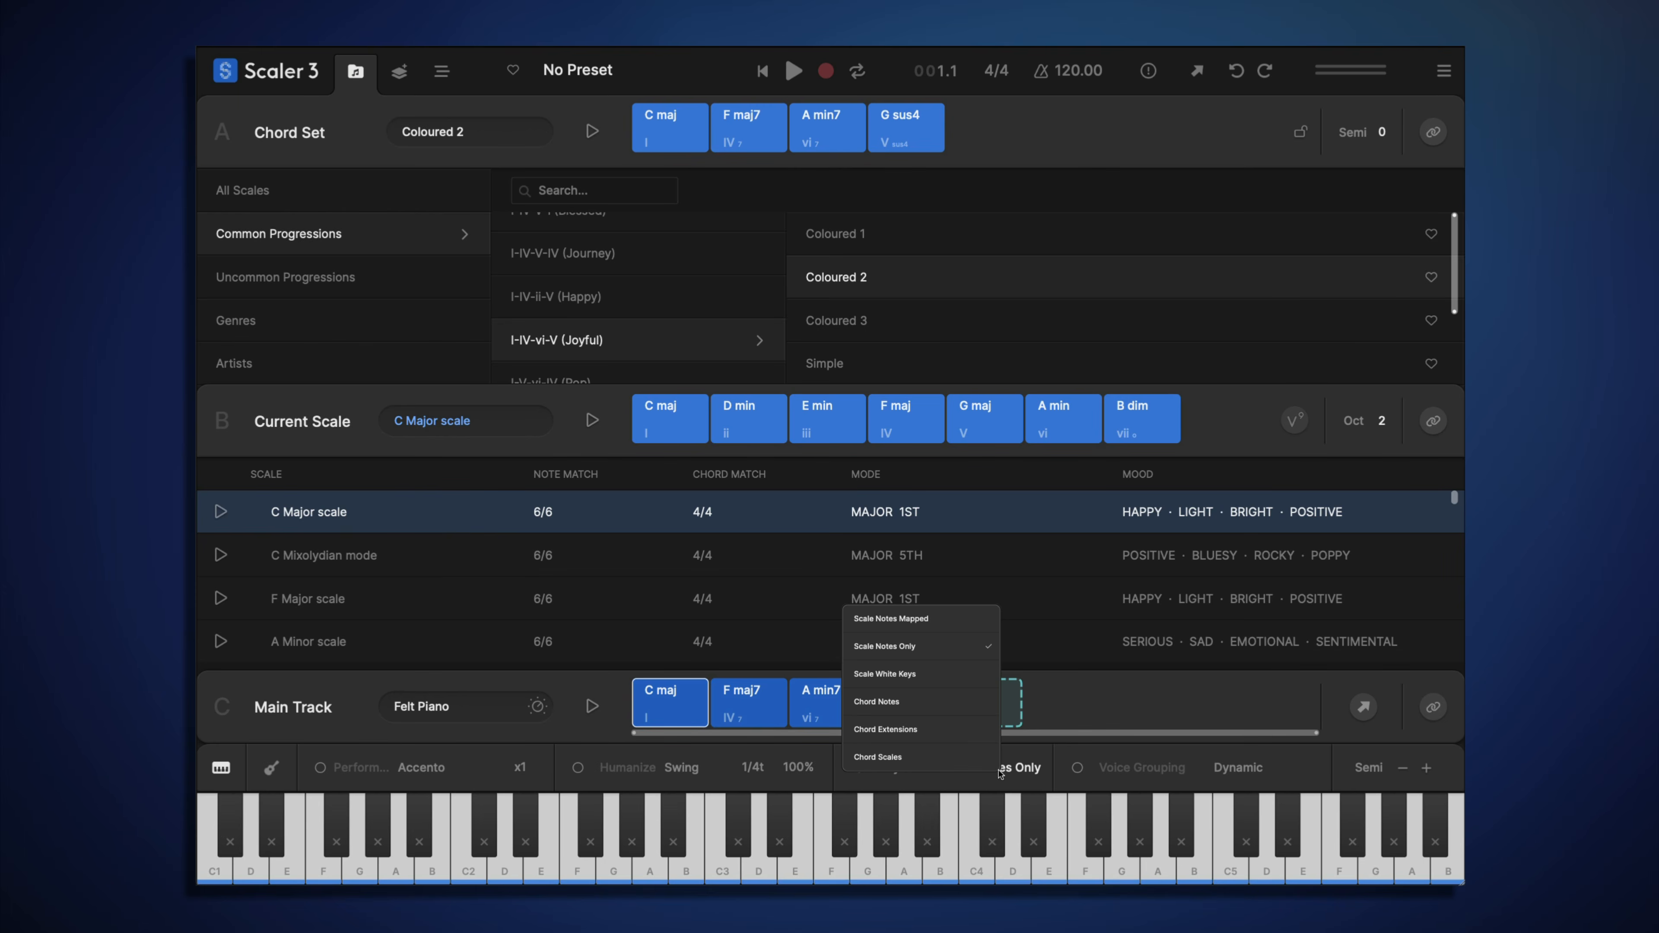
left_click(944, 680)
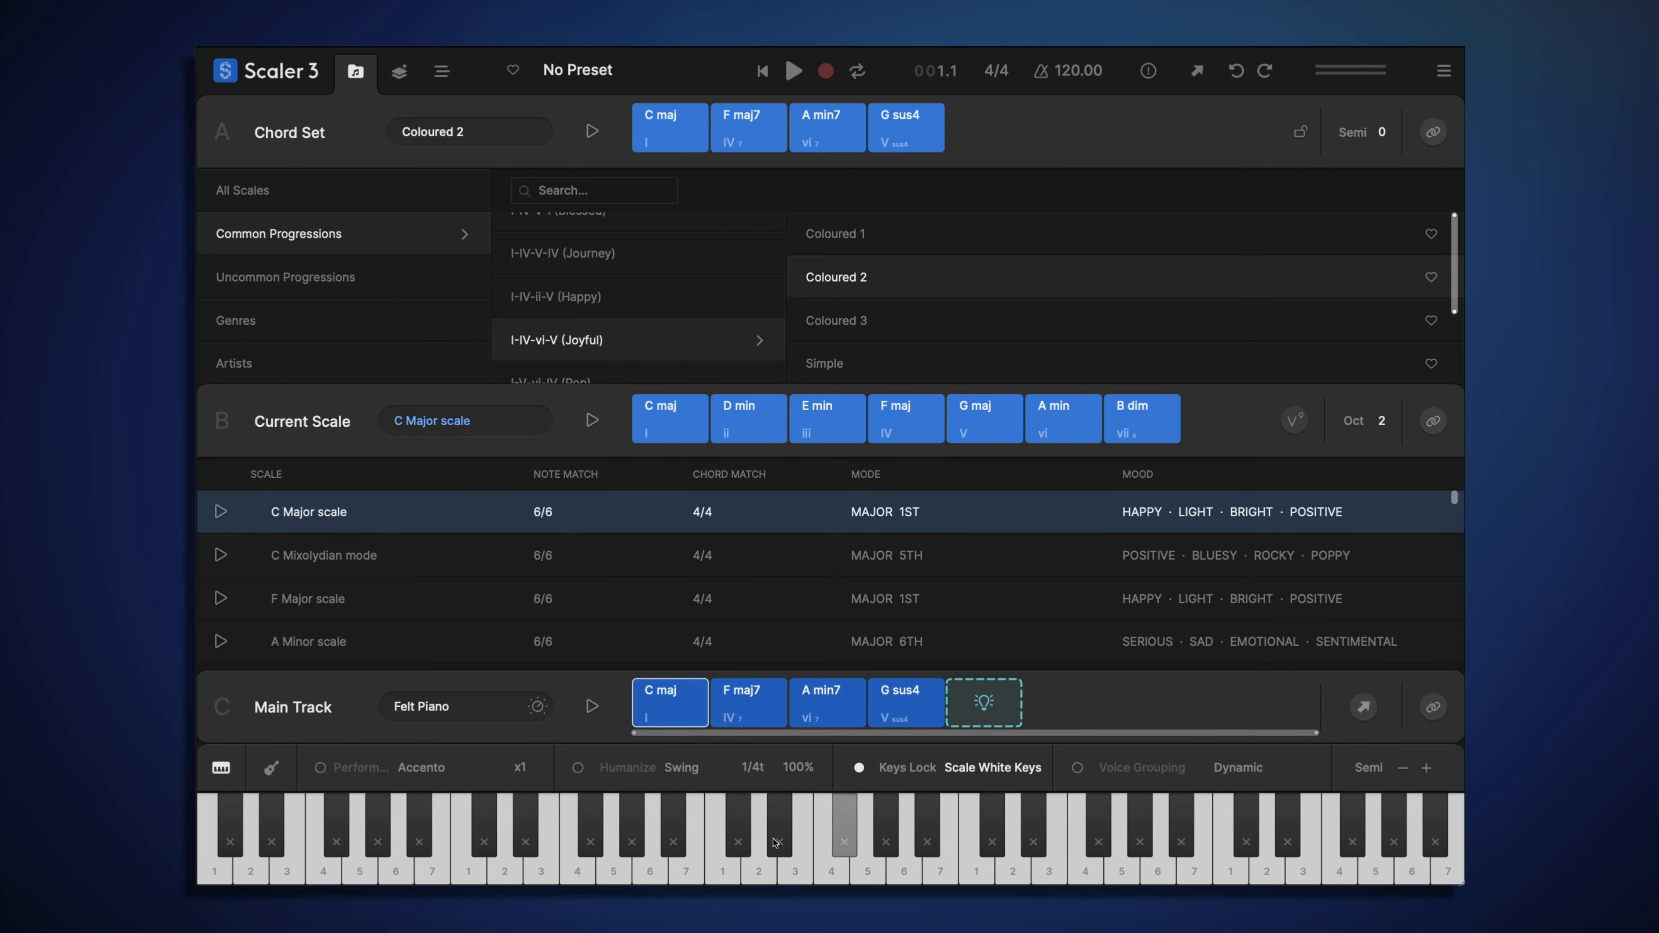
left_click(719, 879)
left_click(759, 878)
left_click(796, 876)
left_click(833, 874)
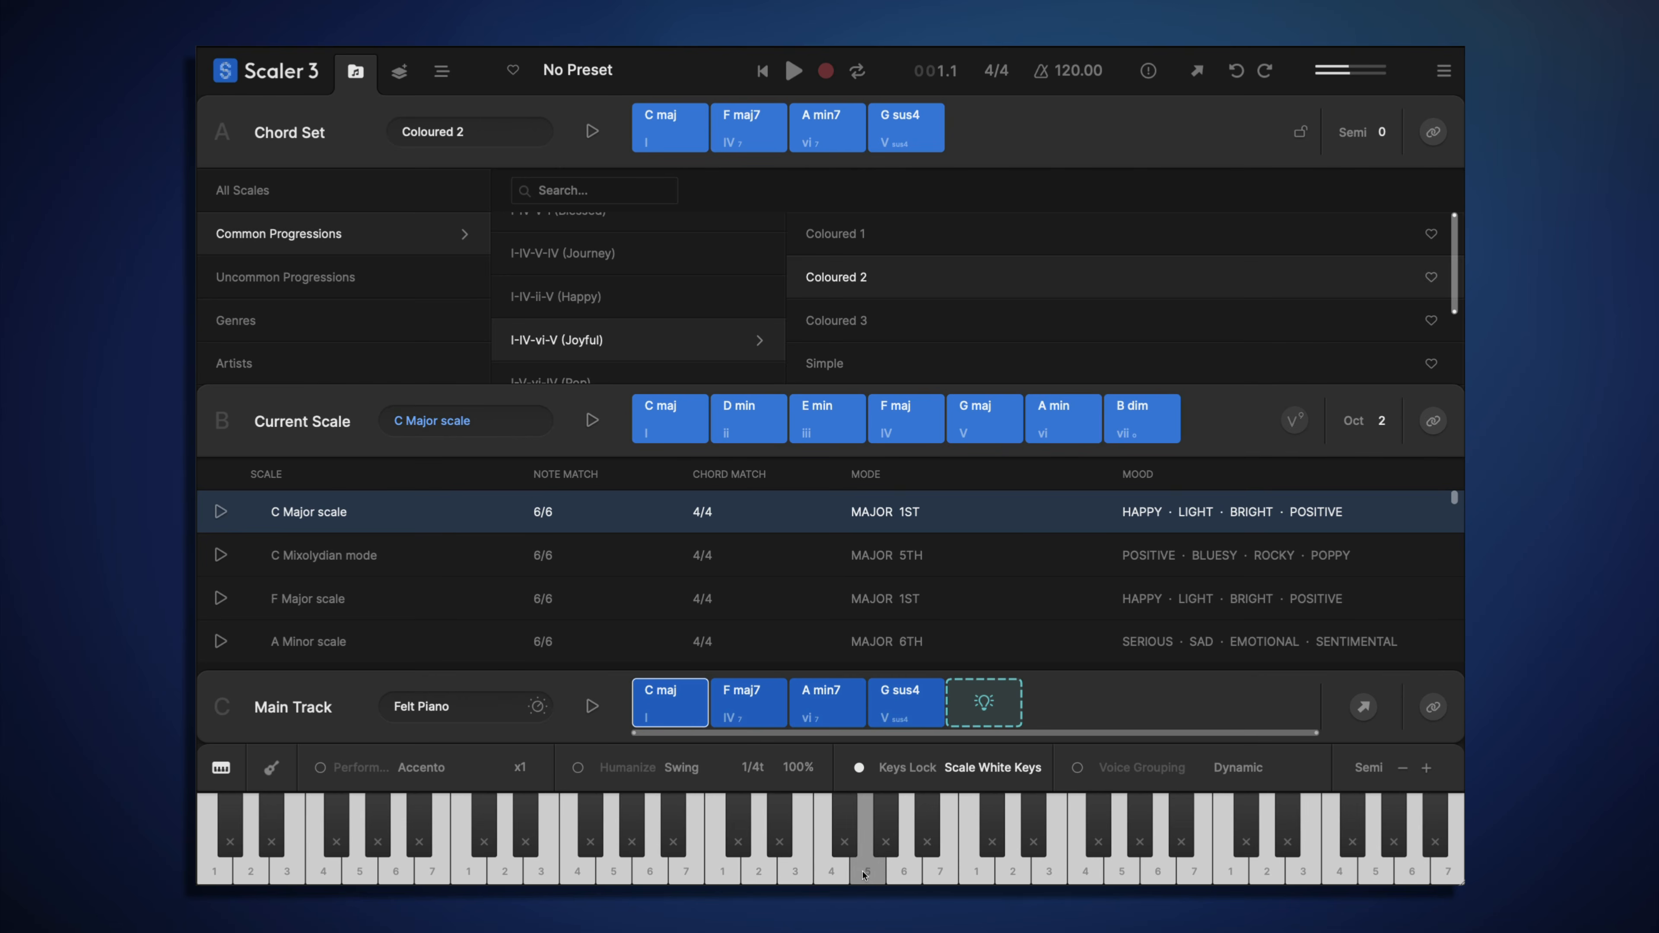
left_click(870, 874)
left_click(939, 876)
left_click(977, 876)
left_click(1049, 876)
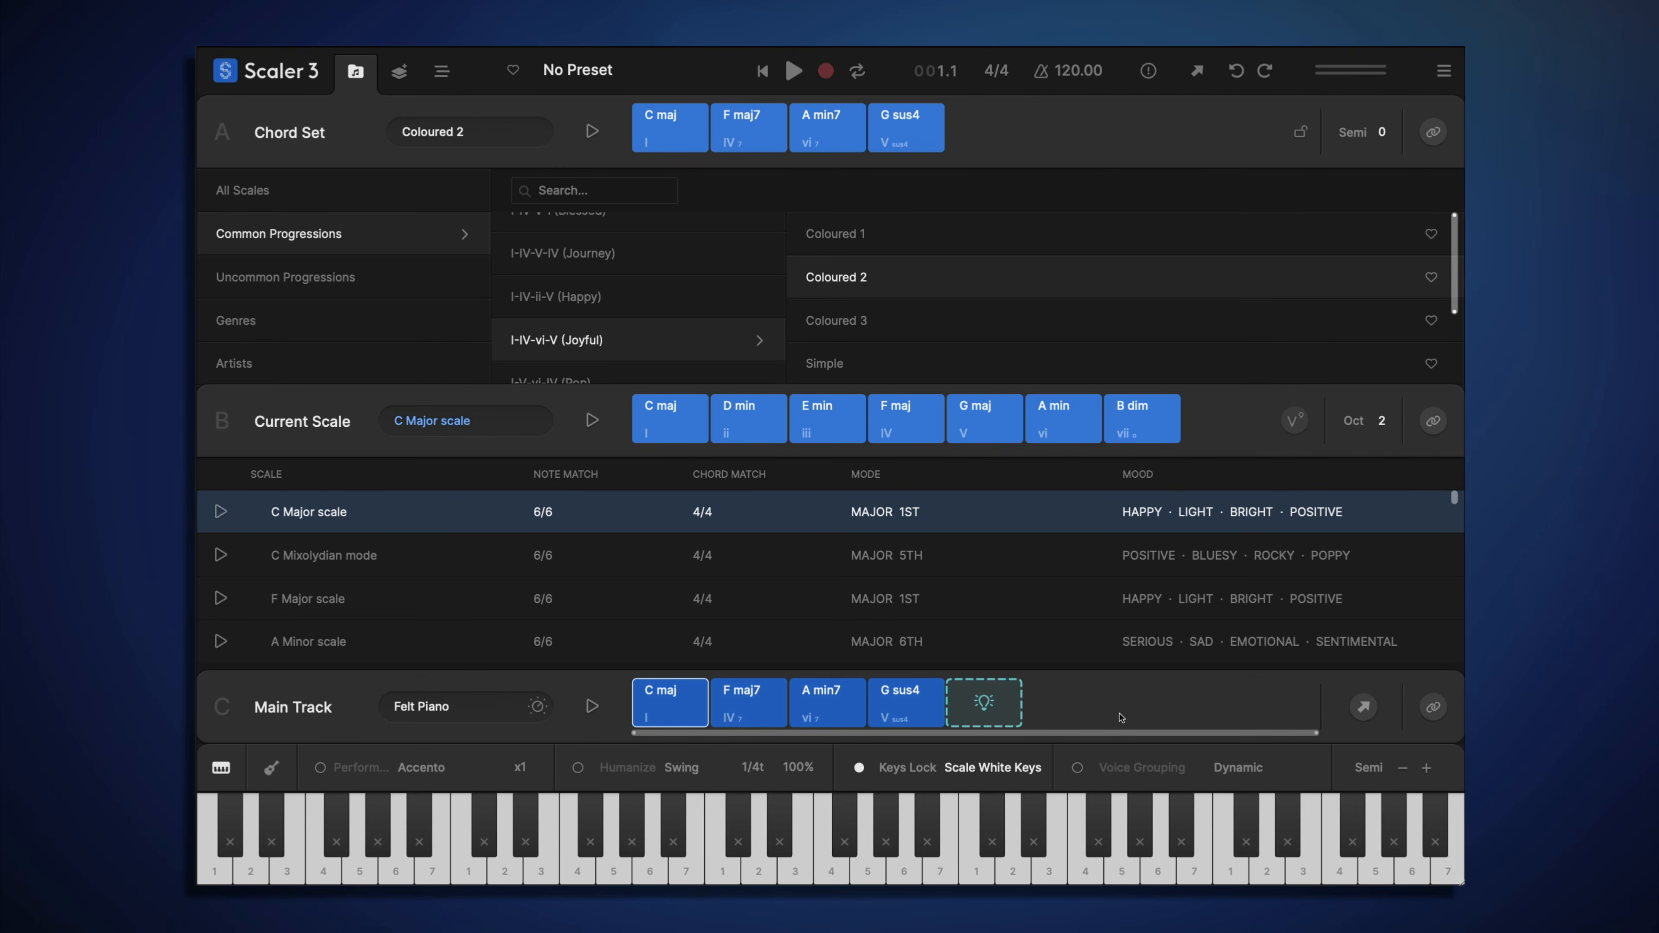
- Set the current scale to F Major and play its notes up the white keys from 1 to the next 1
left_click(747, 605)
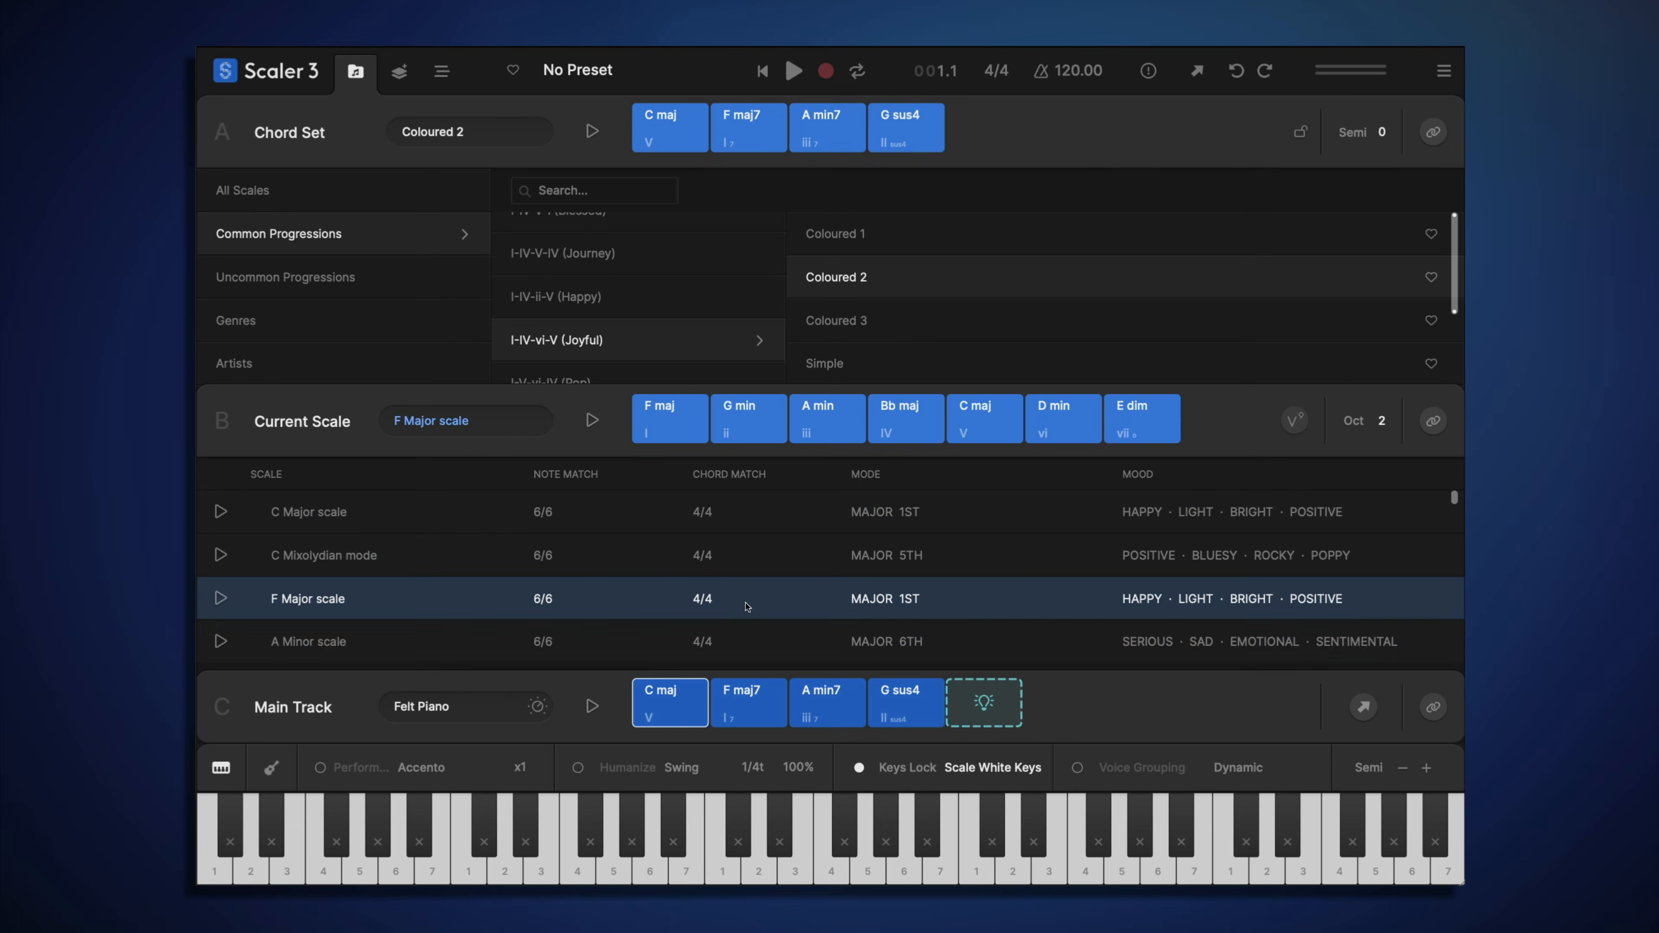
left_click(720, 876)
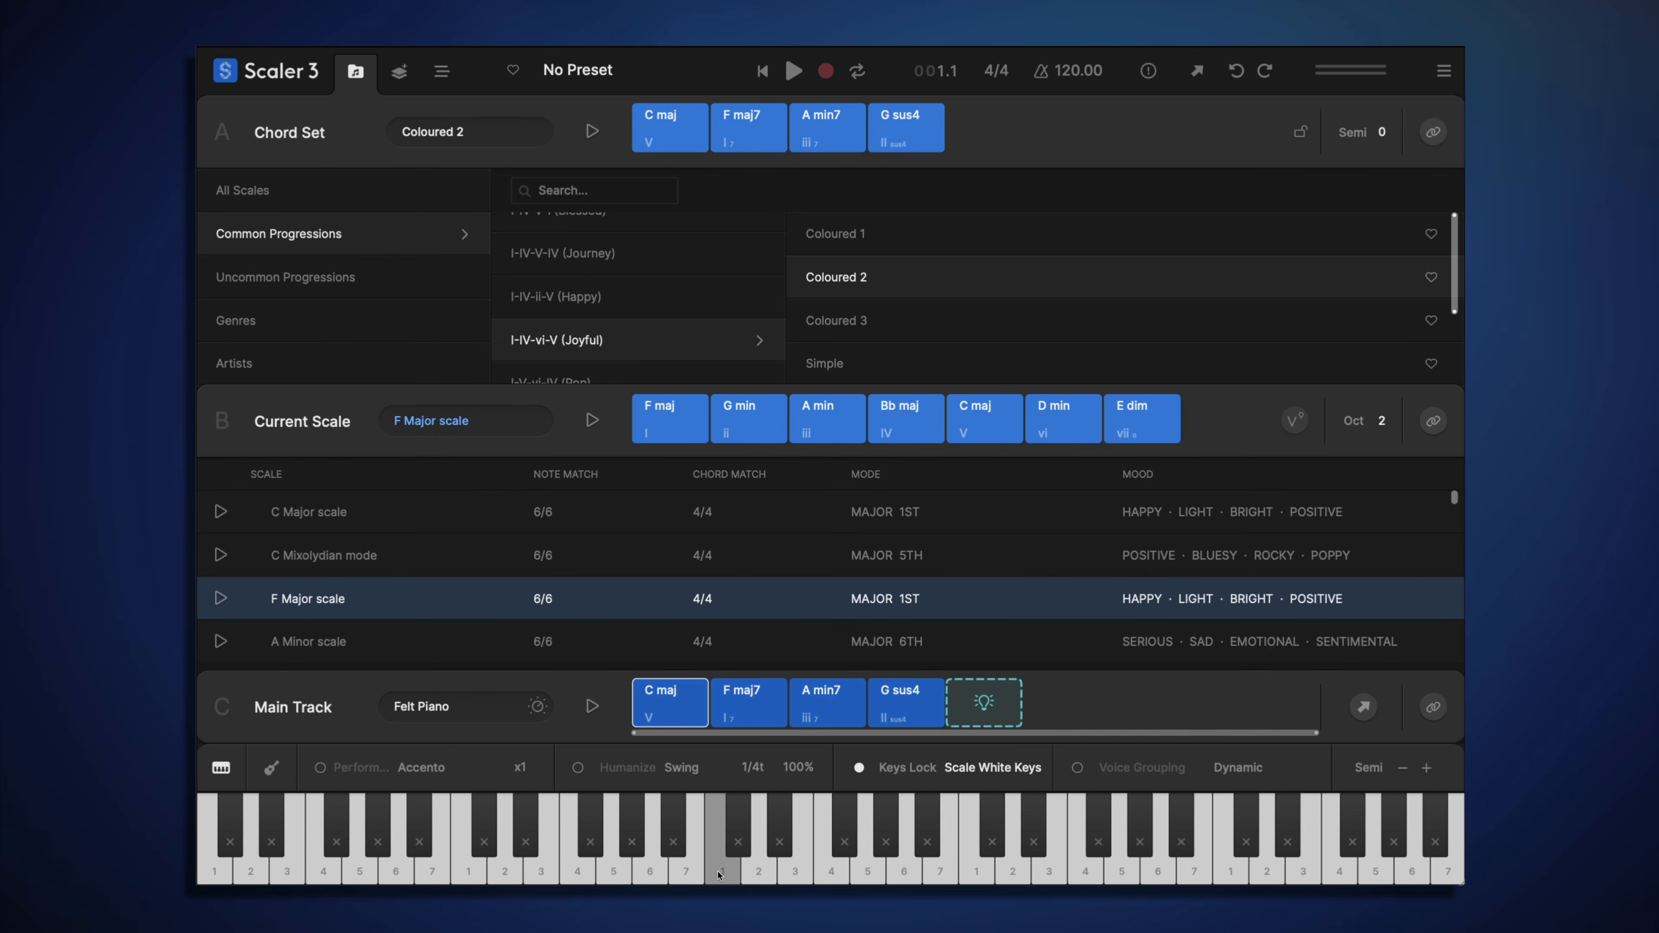
left_click(718, 875)
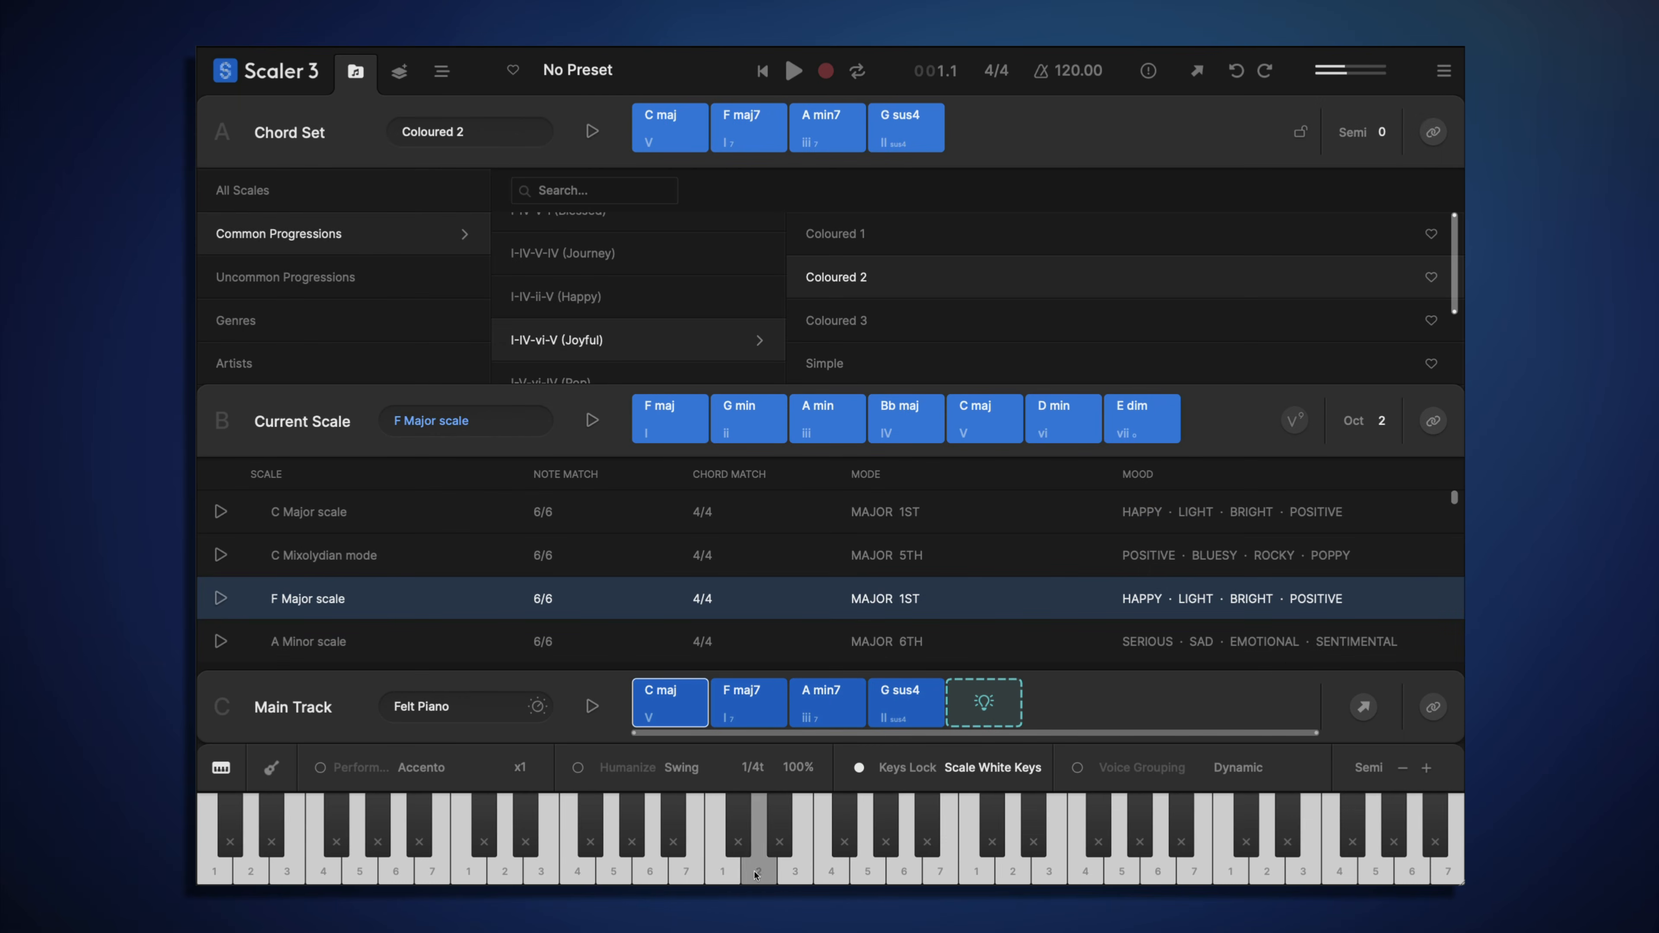
left_click(755, 875)
left_click(791, 875)
left_click(828, 874)
left_click(864, 874)
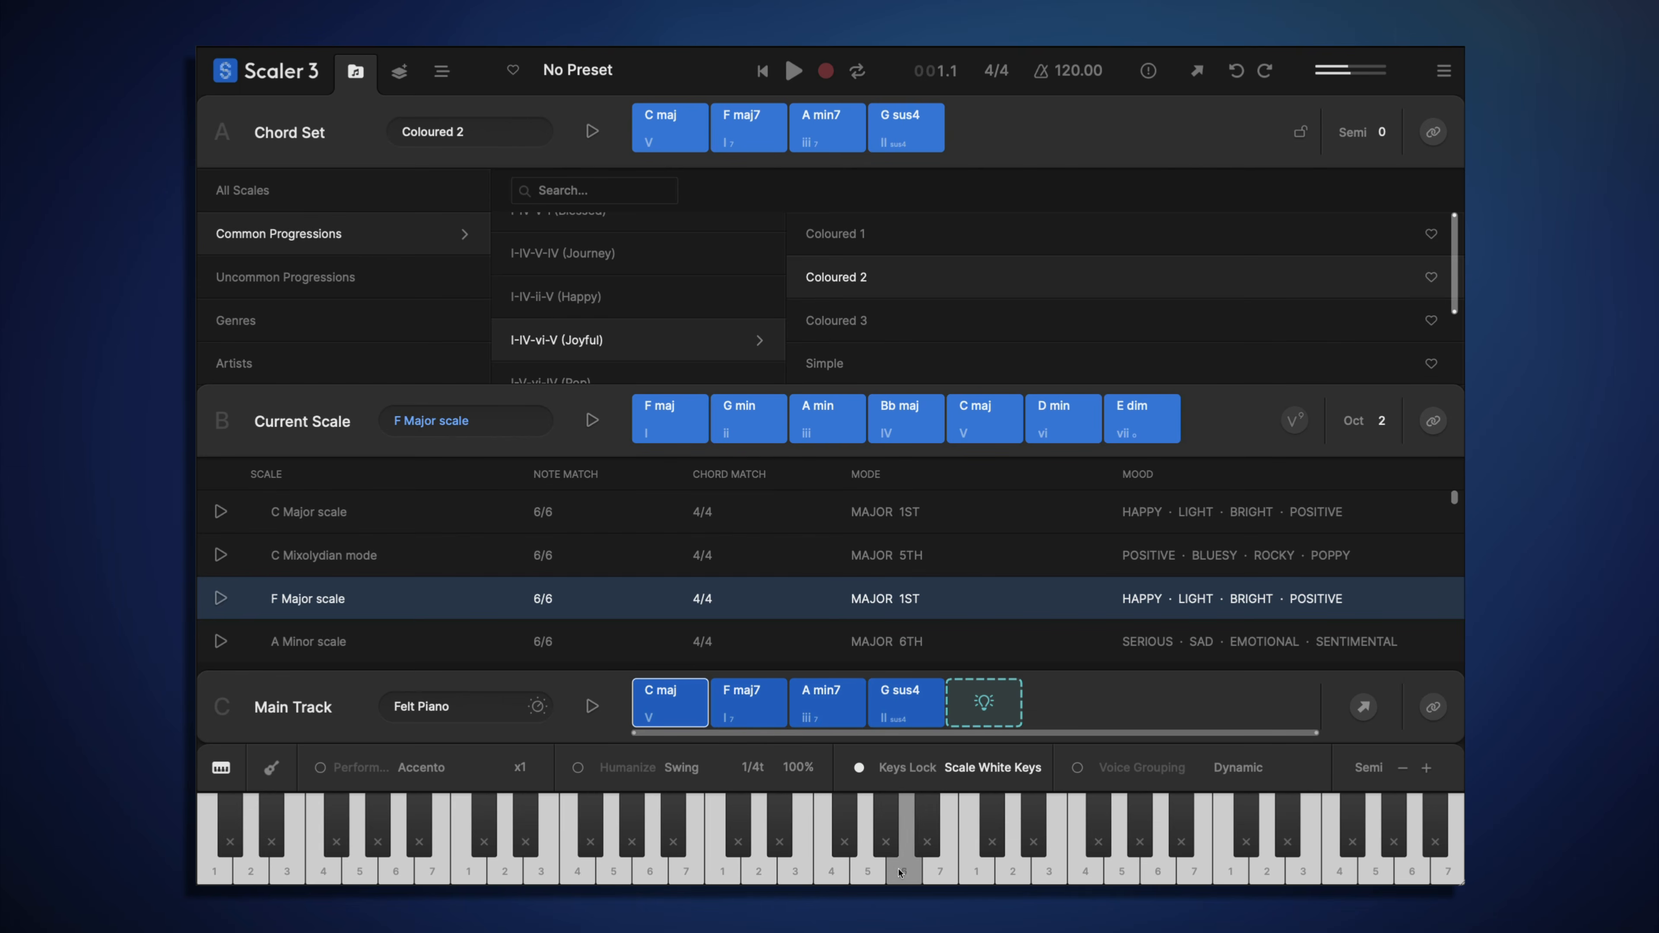
left_click(940, 874)
left_click(975, 875)
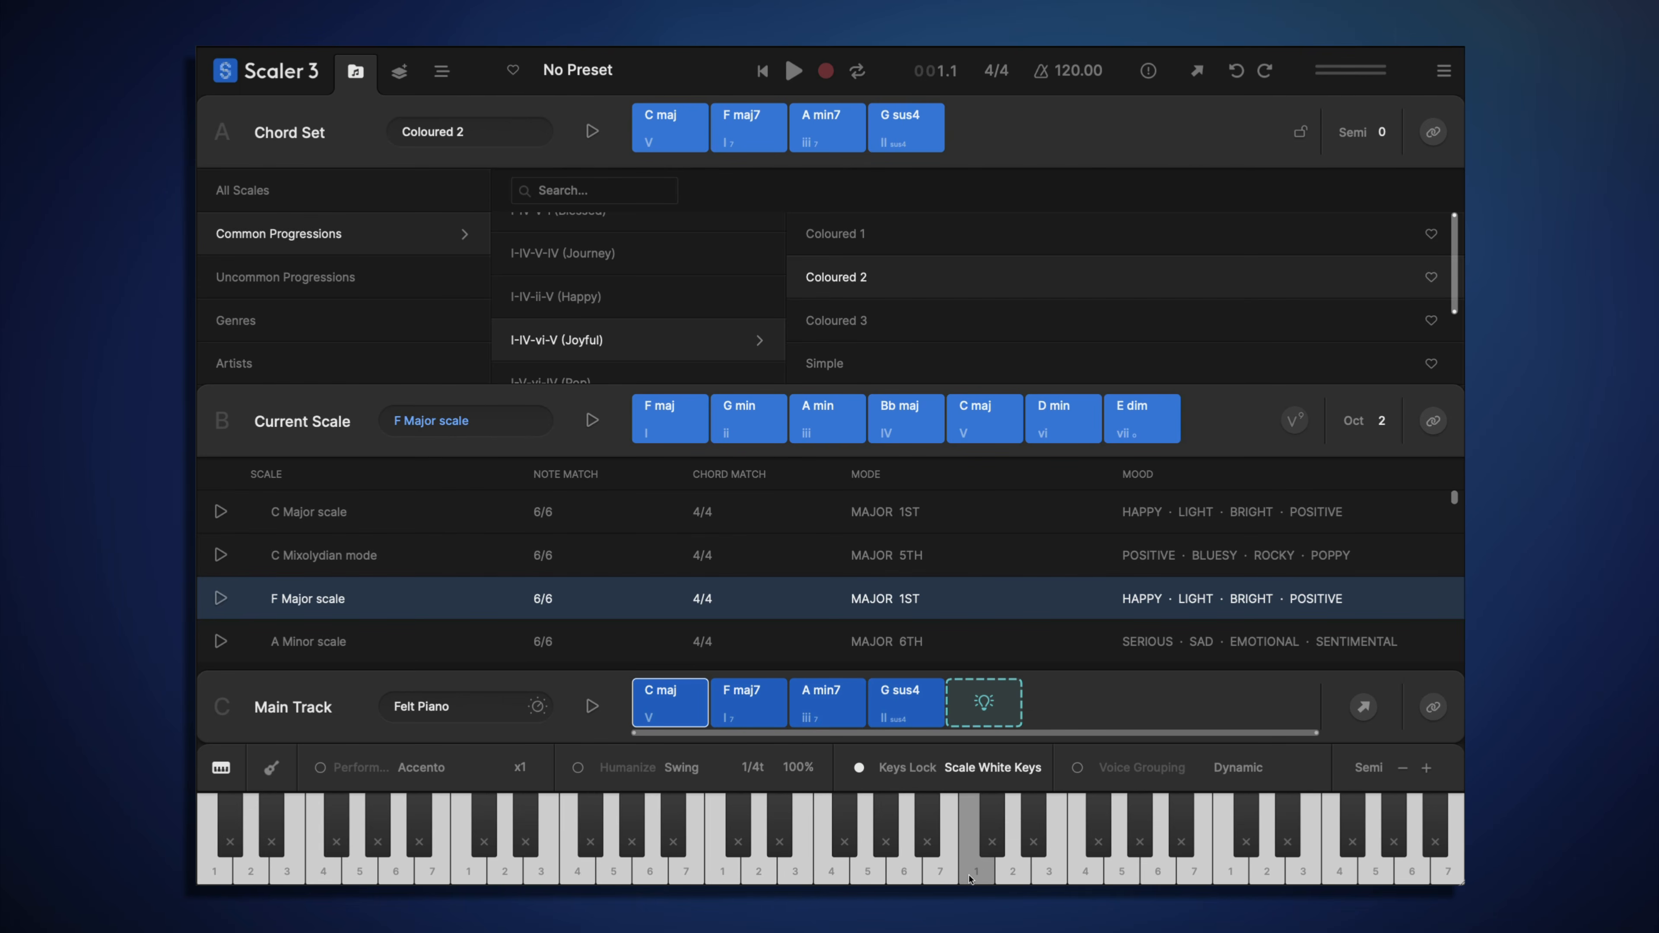
- Set the Keys Lock mode to Chord Notes and bind the Main Track chords to the keyboard
left_click(984, 767)
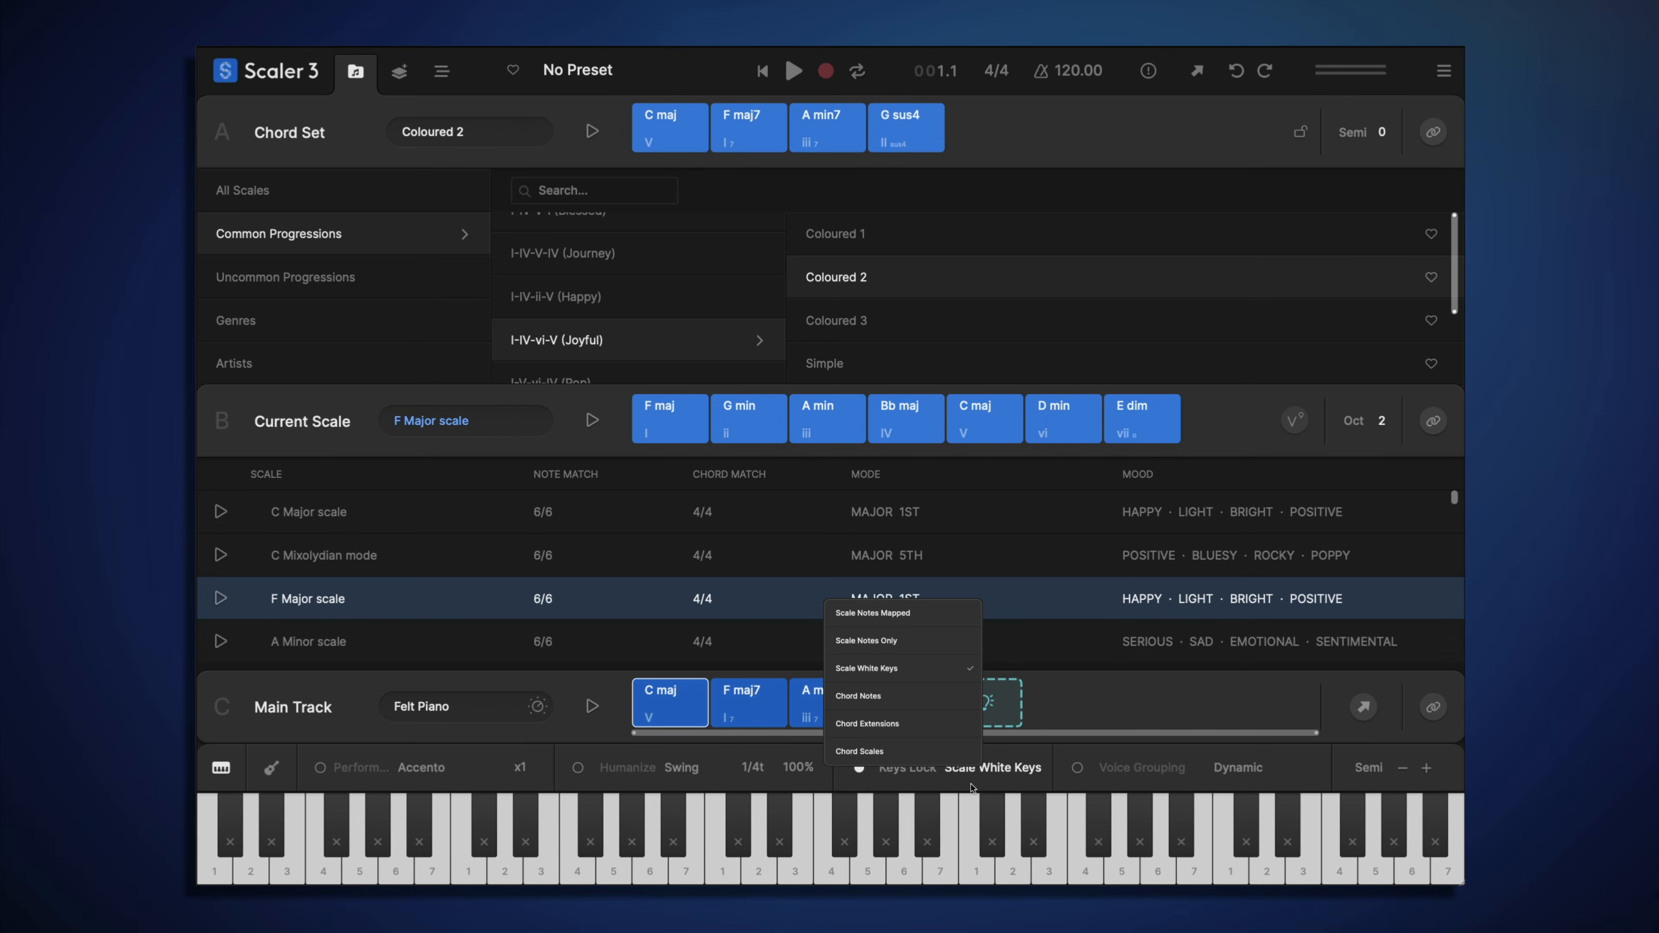
left_click(897, 697)
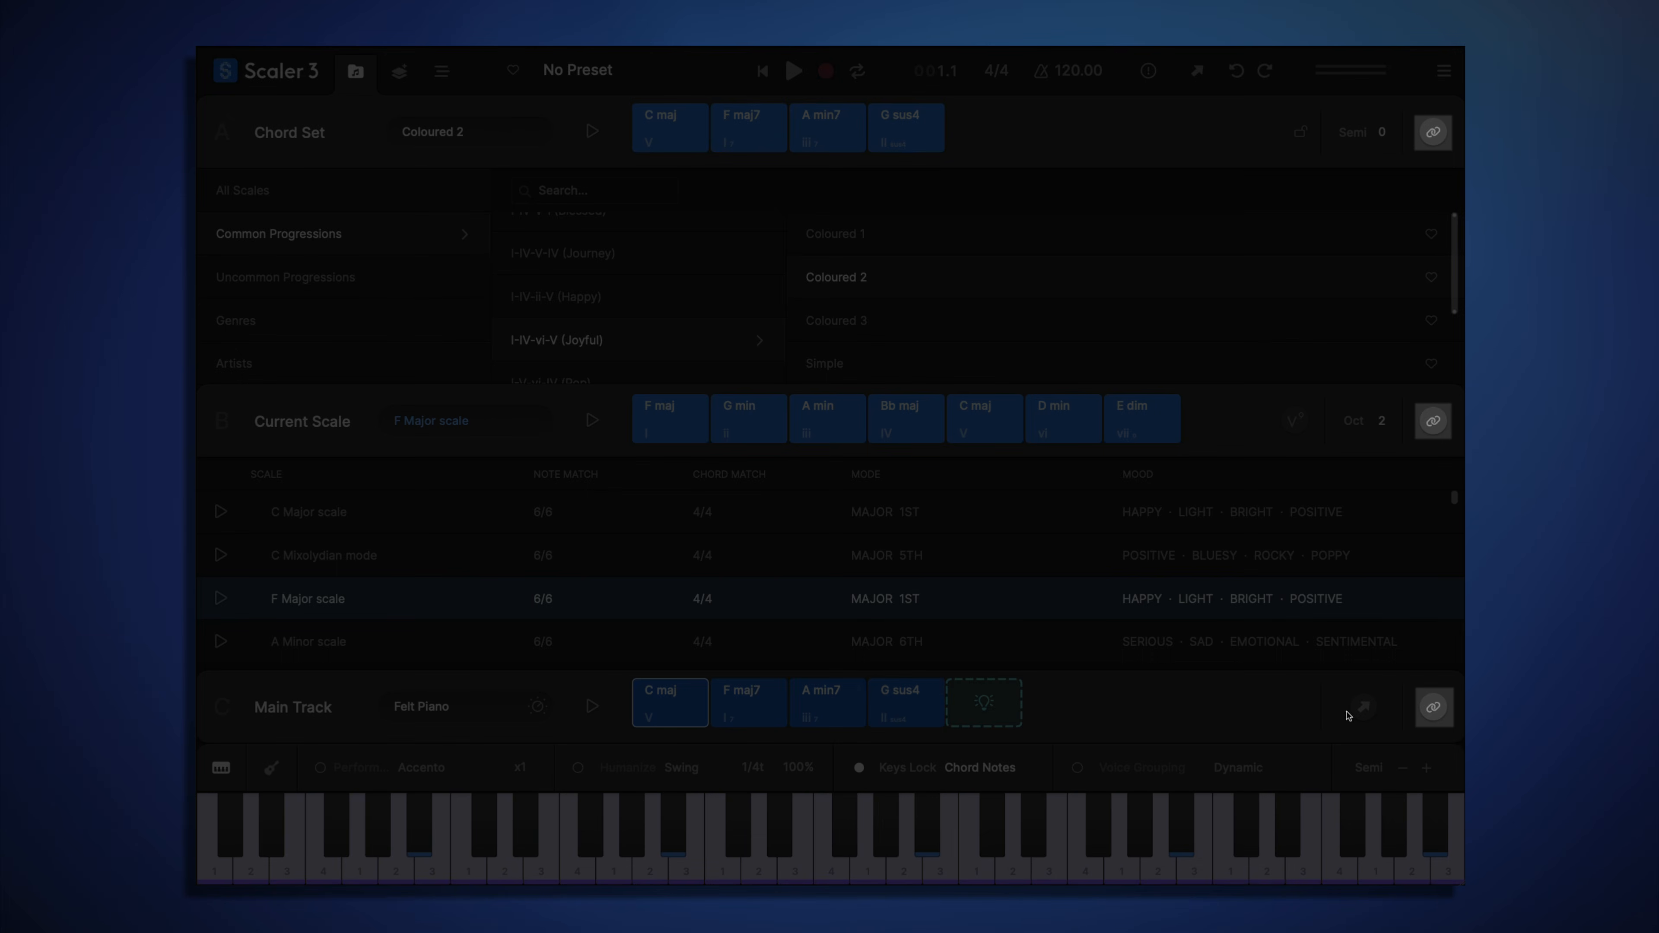
left_click(1427, 710)
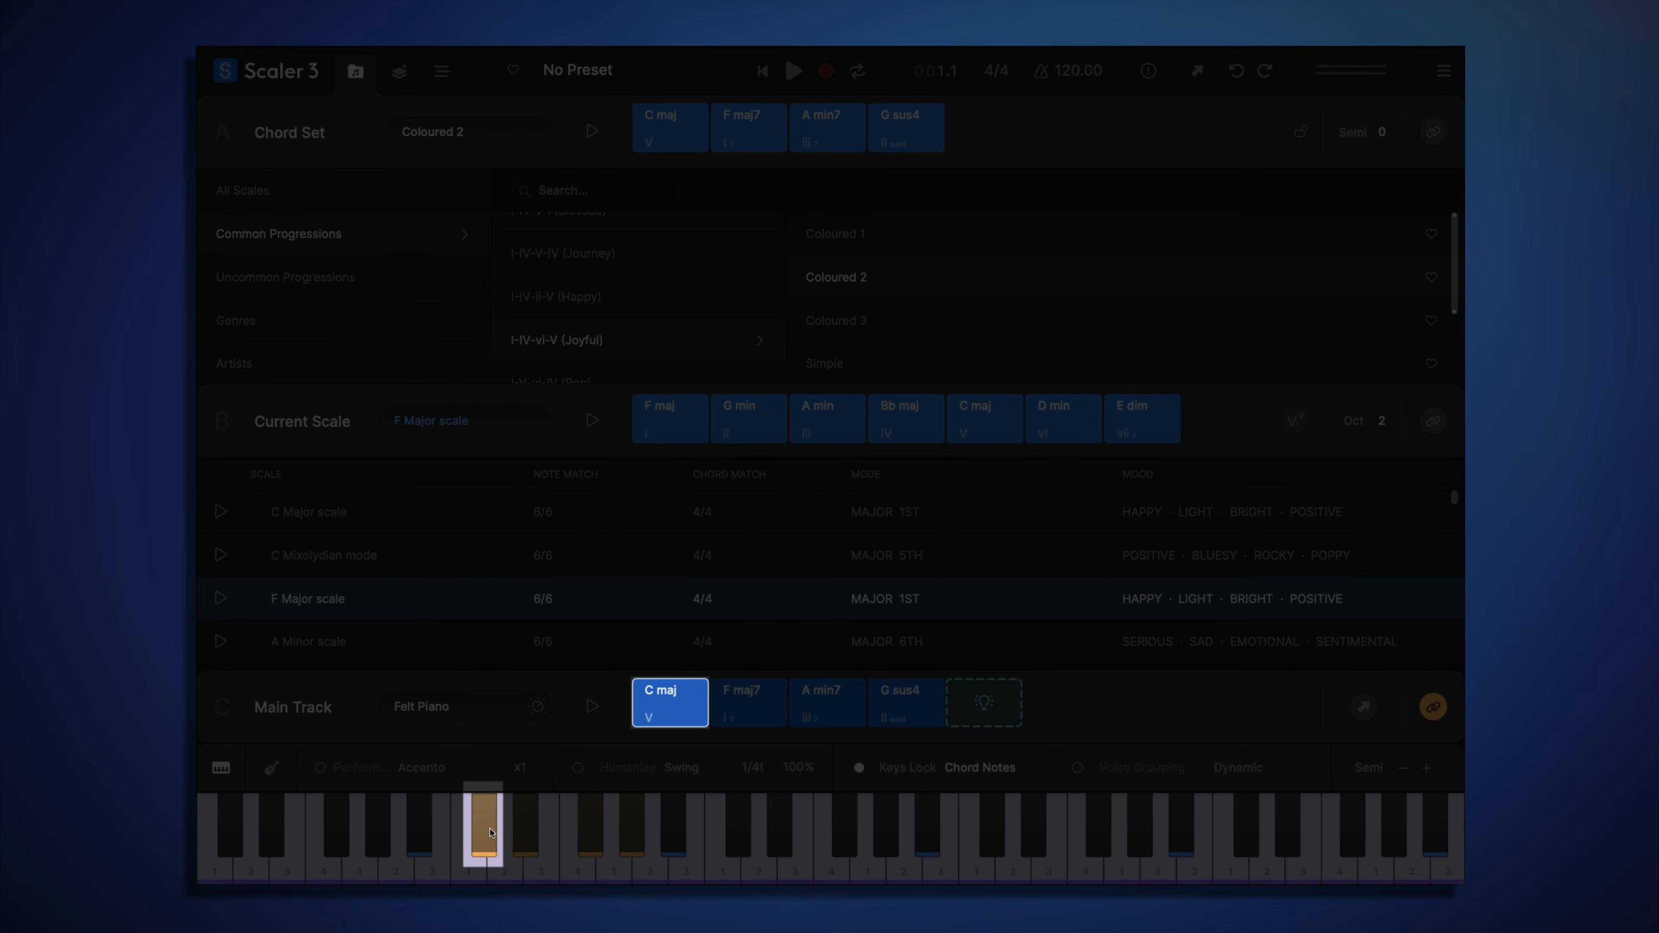
- Trigger the Main Track's C maj chord from its bound key and play its chord notes up the highest octaves
left_click(491, 833)
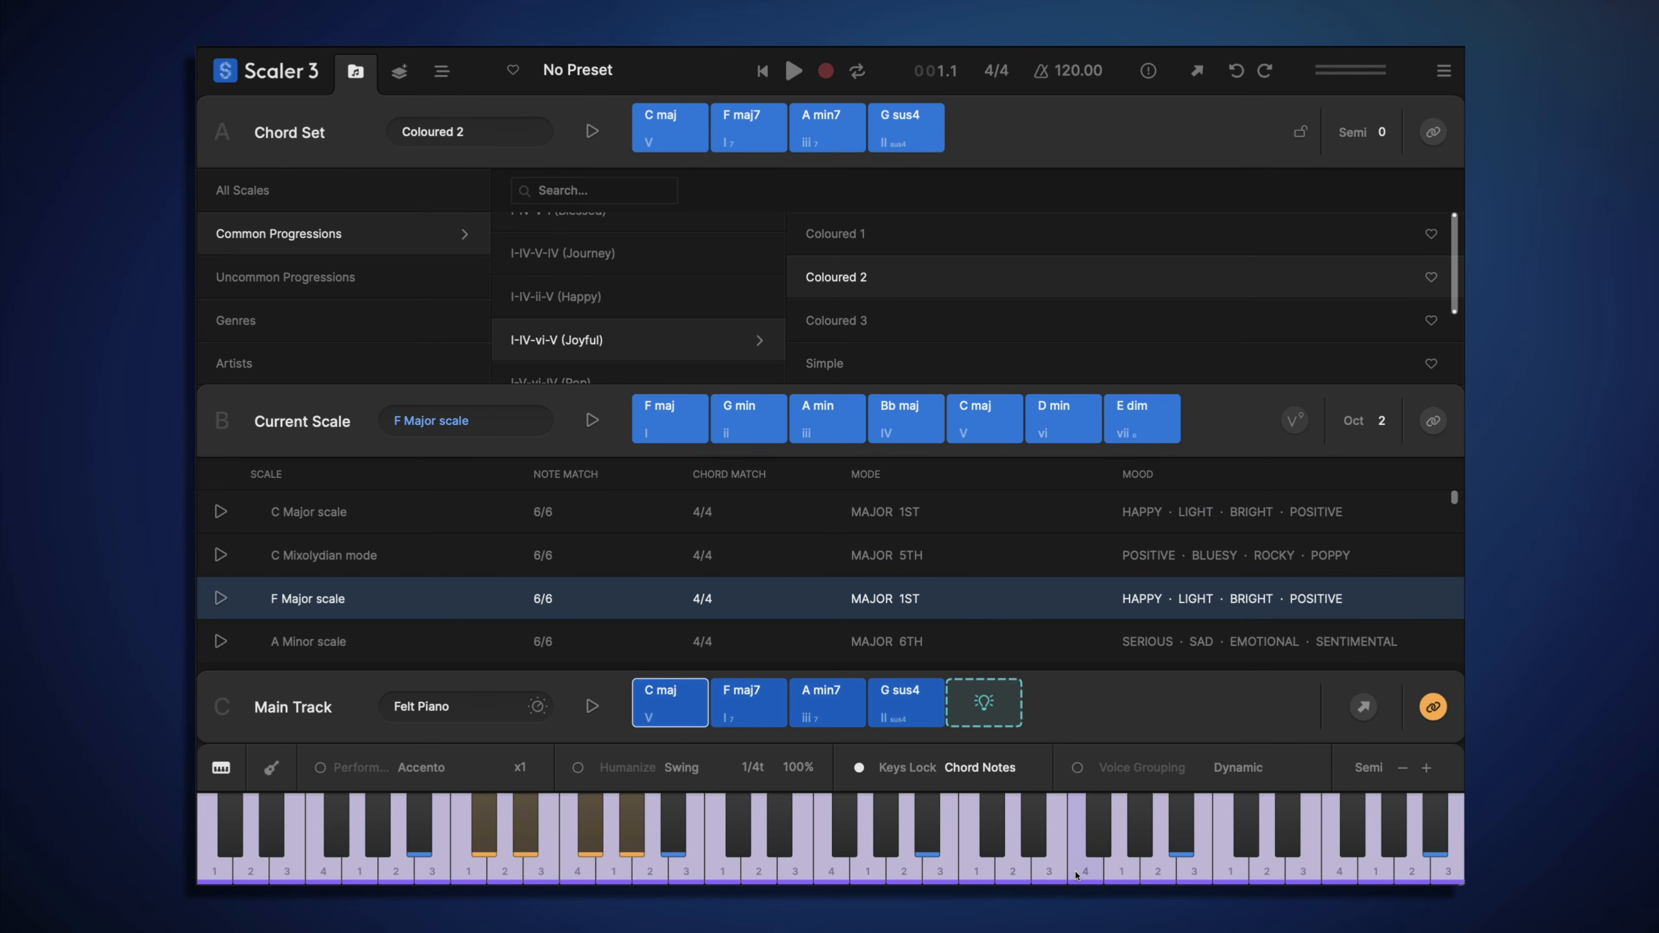
left_click(1110, 877)
left_click(1149, 876)
left_click(1187, 876)
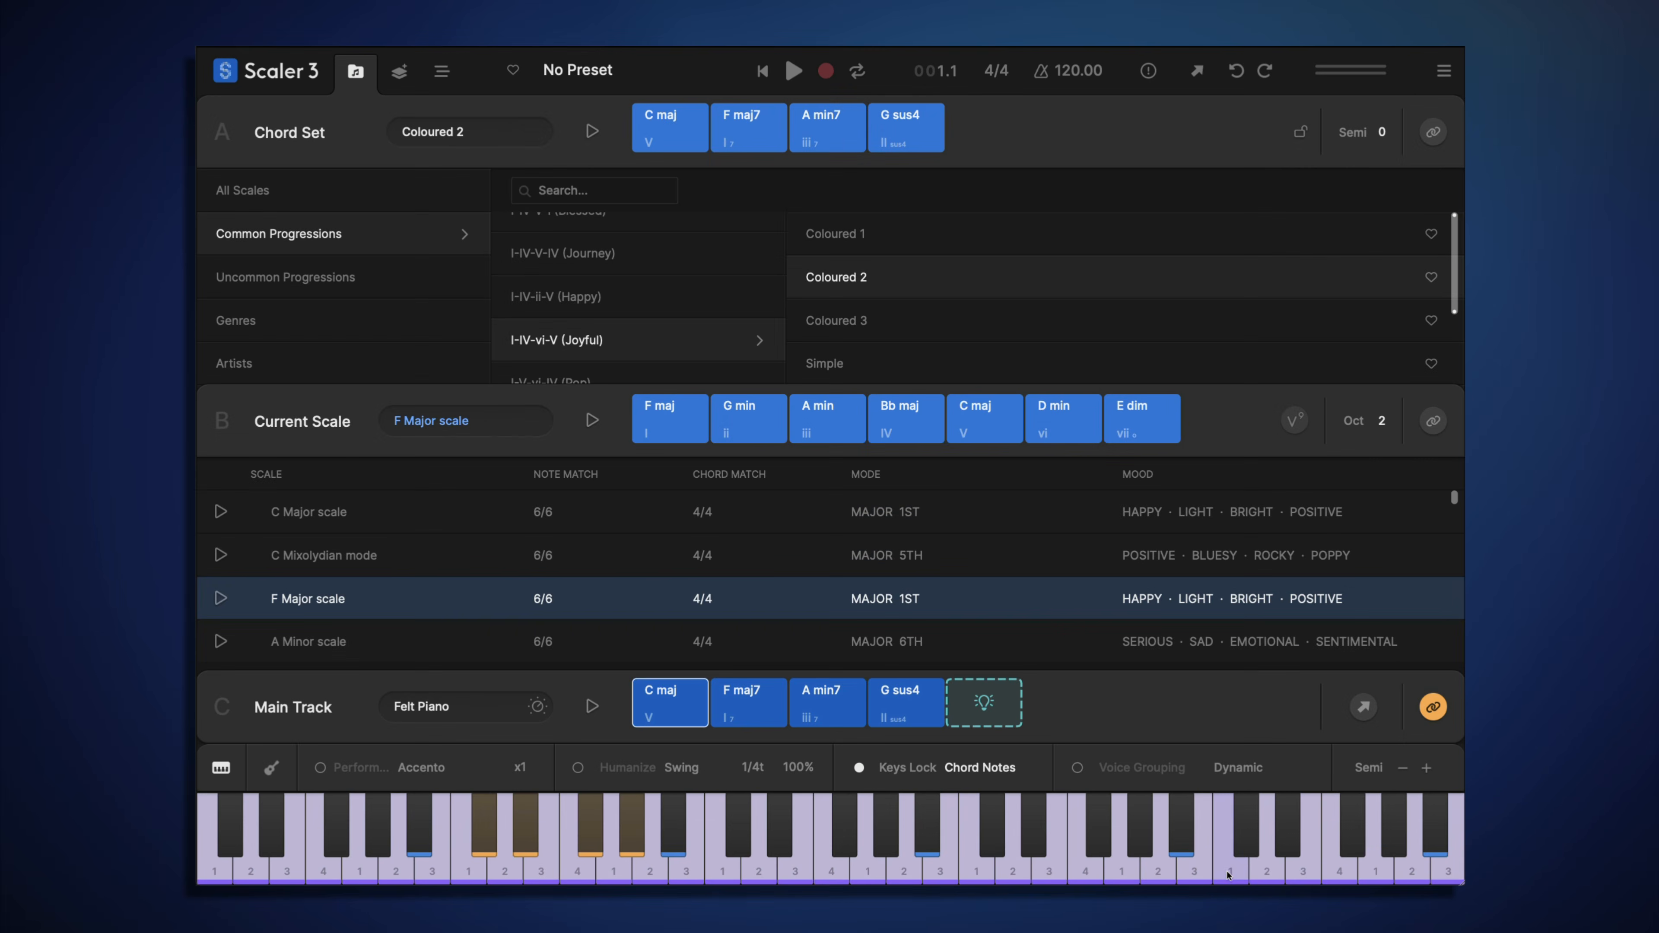
left_click(1264, 876)
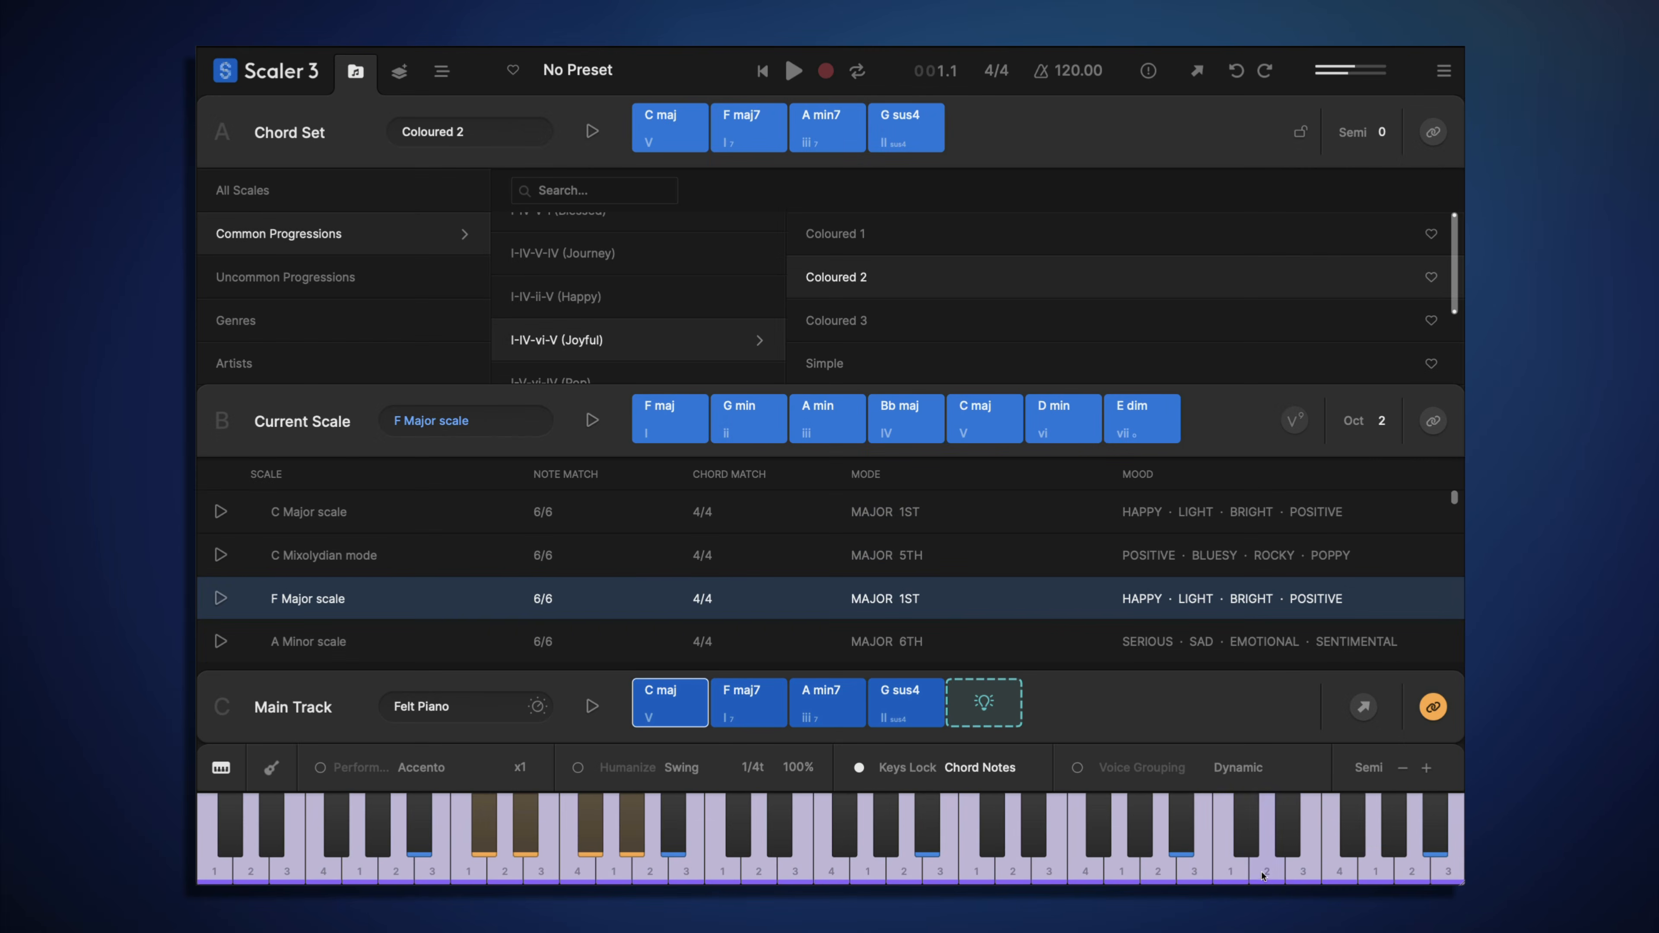
left_click(1303, 876)
left_click(1376, 876)
left_click(1408, 874)
left_click(1446, 876)
- Play a chord-note melody upward through the middle octaves in Chord Notes mode
left_click(716, 876)
left_click(748, 879)
left_click(797, 876)
left_click(862, 876)
left_click(904, 876)
left_click(928, 878)
left_click(920, 874)
left_click(971, 876)
left_click(1043, 877)
left_click(1109, 871)
left_click(1145, 874)
left_click(1179, 872)
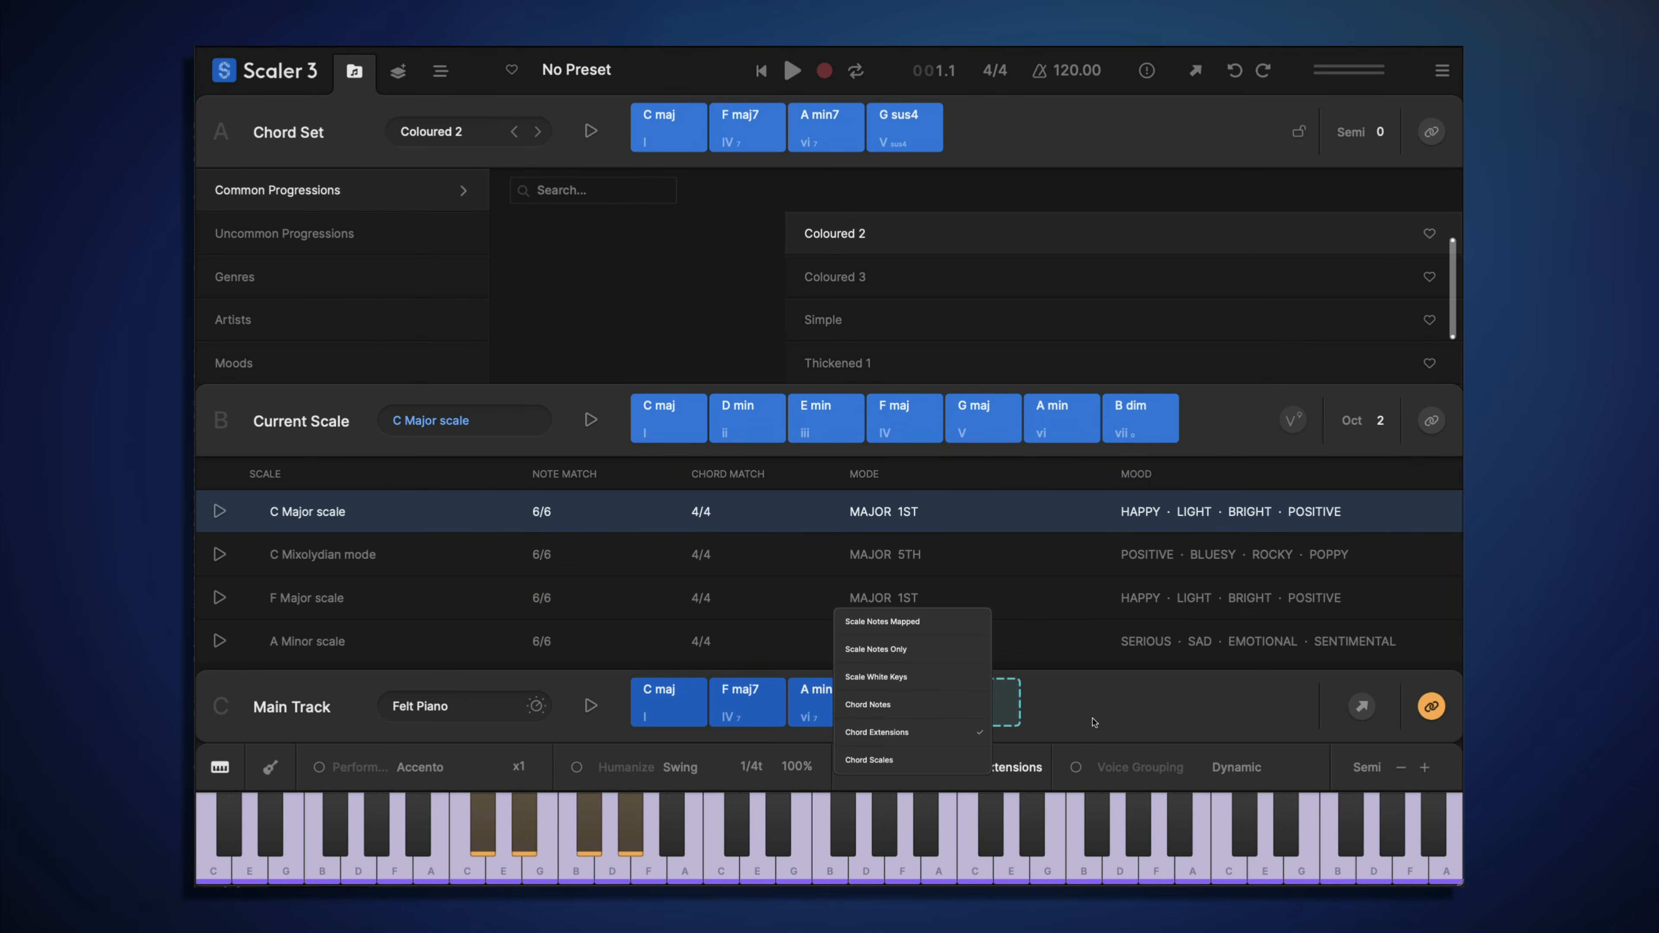
- Keep Keys Lock on Chord Extensions, trigger the bound C maj chord and play its extension notes upward
left_click(1095, 721)
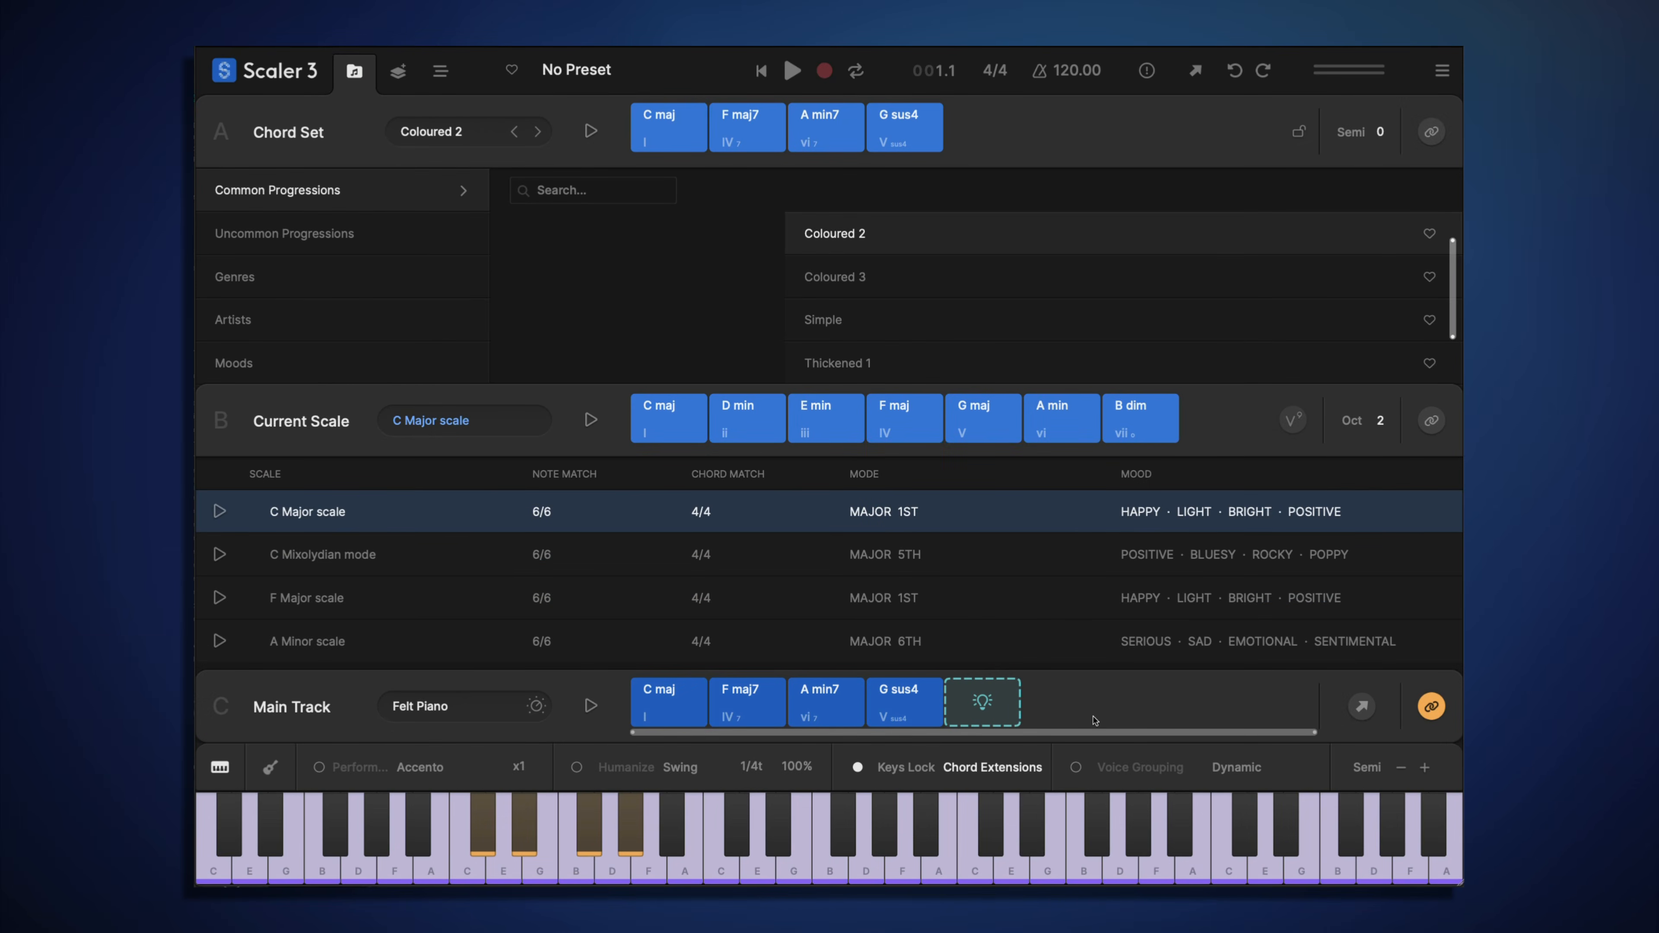
left_click(484, 823)
left_click(758, 872)
left_click(793, 873)
left_click(825, 871)
left_click(862, 872)
left_click(899, 872)
left_click(936, 871)
- Play C maj extension notes again from the middle C key into the upper octaves and back down
left_click(721, 872)
left_click(757, 873)
left_click(792, 873)
left_click(829, 873)
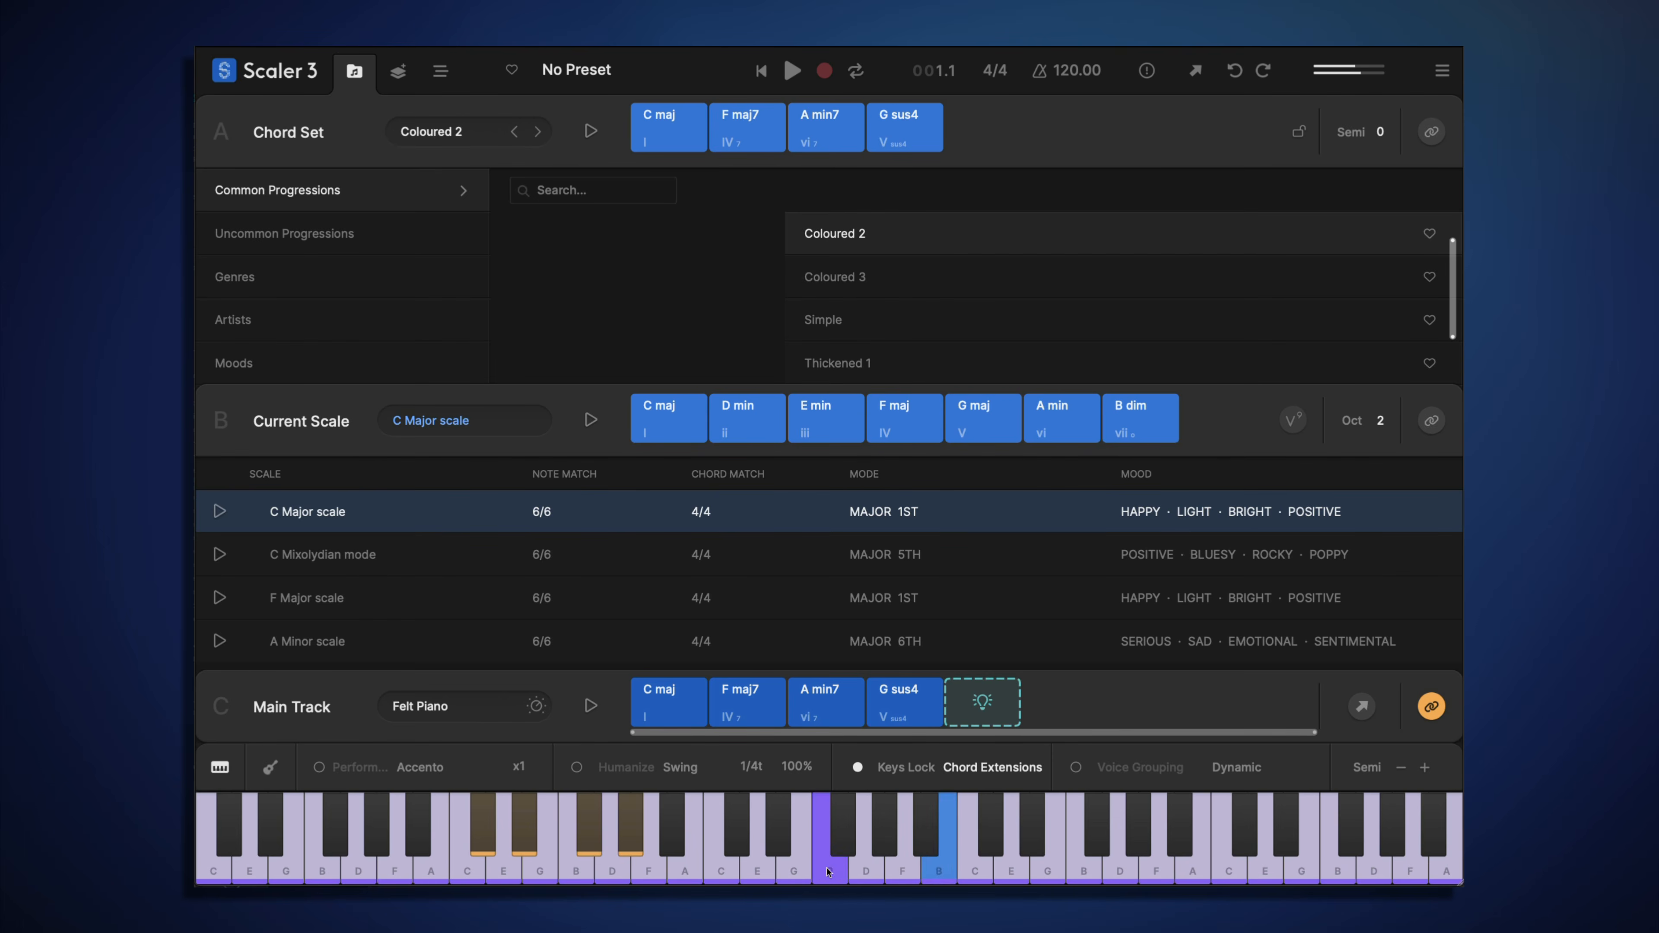
left_click(867, 872)
left_click(903, 872)
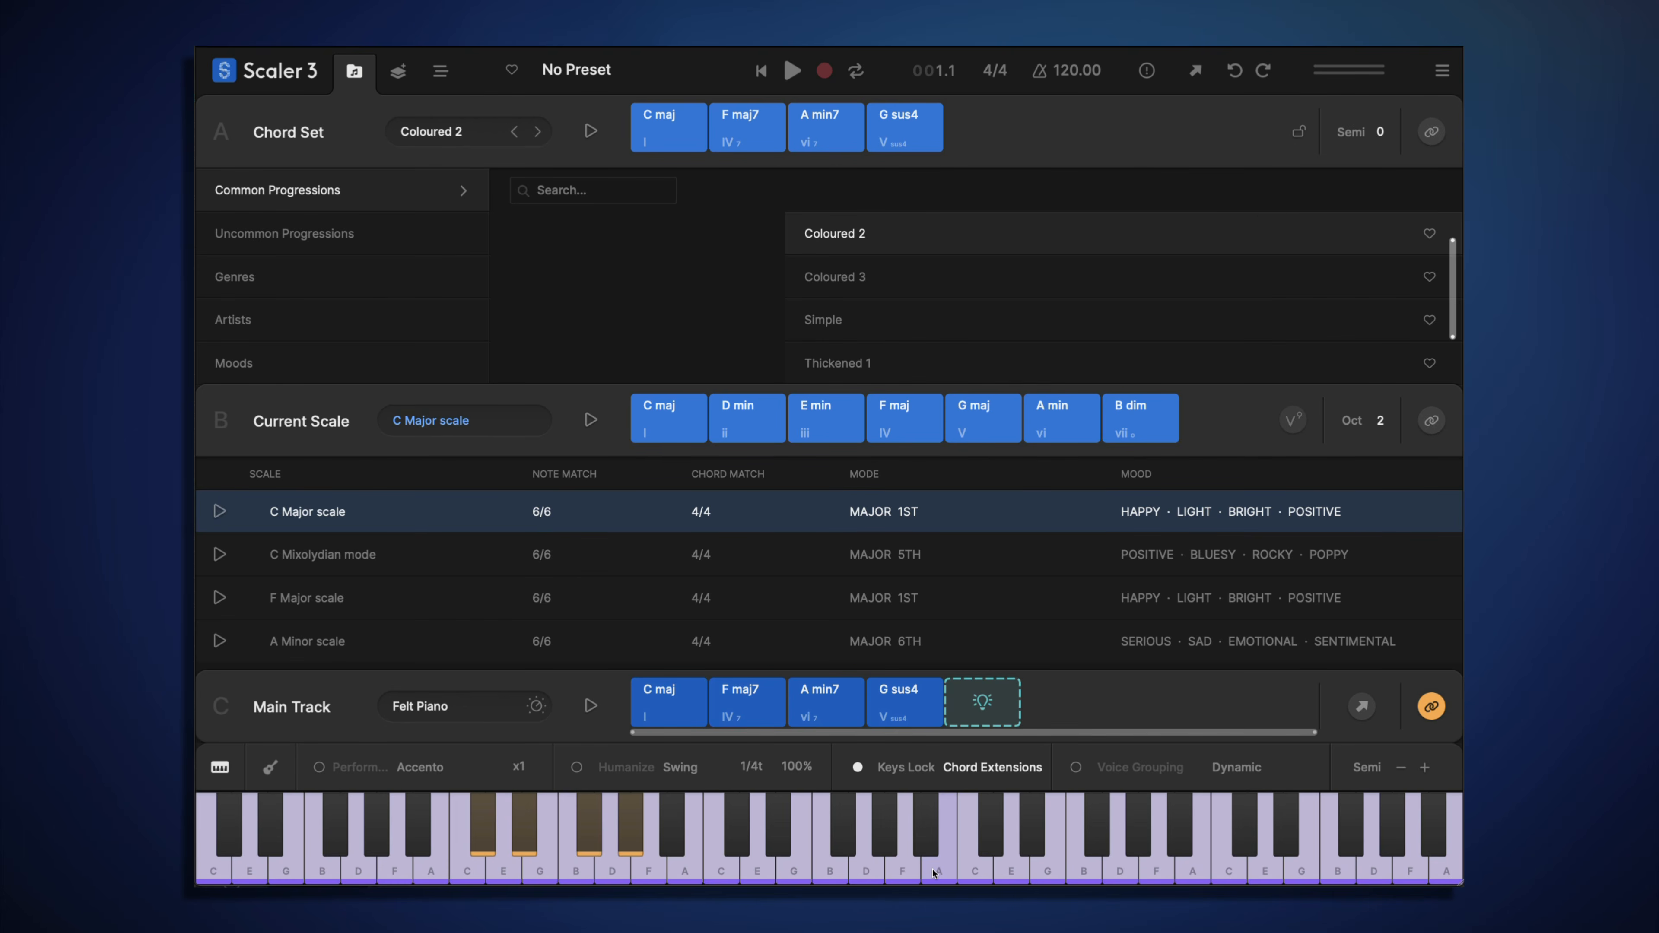
left_click(978, 874)
left_click(1085, 872)
left_click(1198, 871)
left_click(1228, 873)
left_click(970, 875)
left_click(729, 878)
- Trigger the bound F maj7 chord and play its extension notes up the white keys
left_click(530, 826)
left_click(723, 872)
left_click(758, 873)
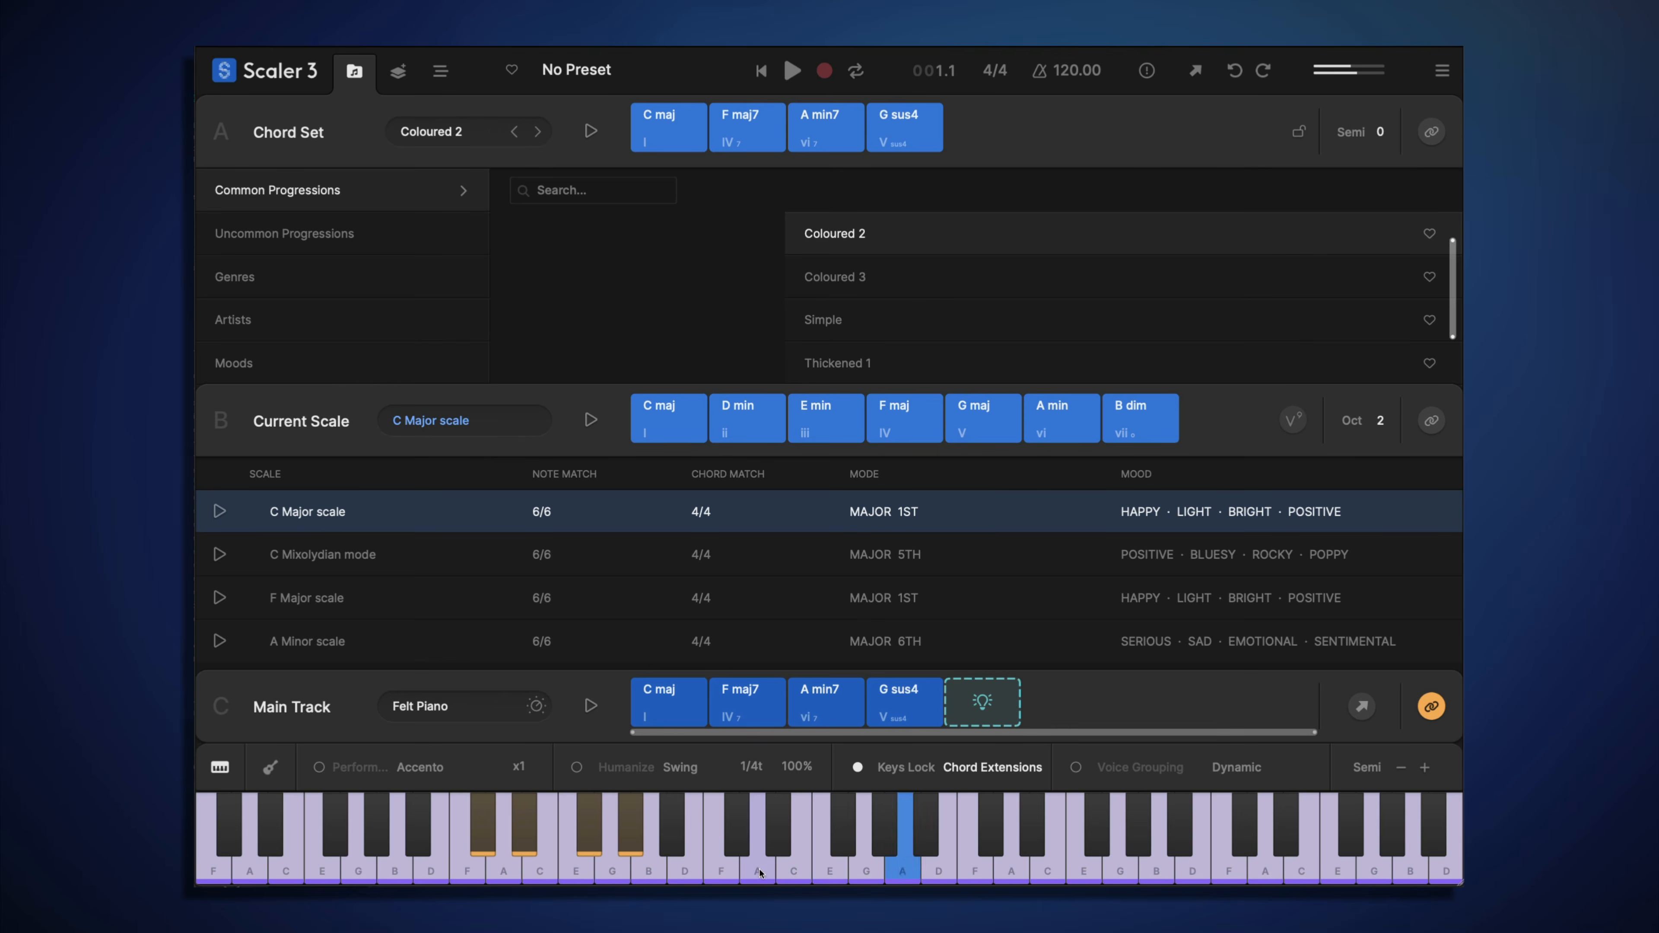
left_click(832, 869)
left_click(869, 871)
left_click(904, 871)
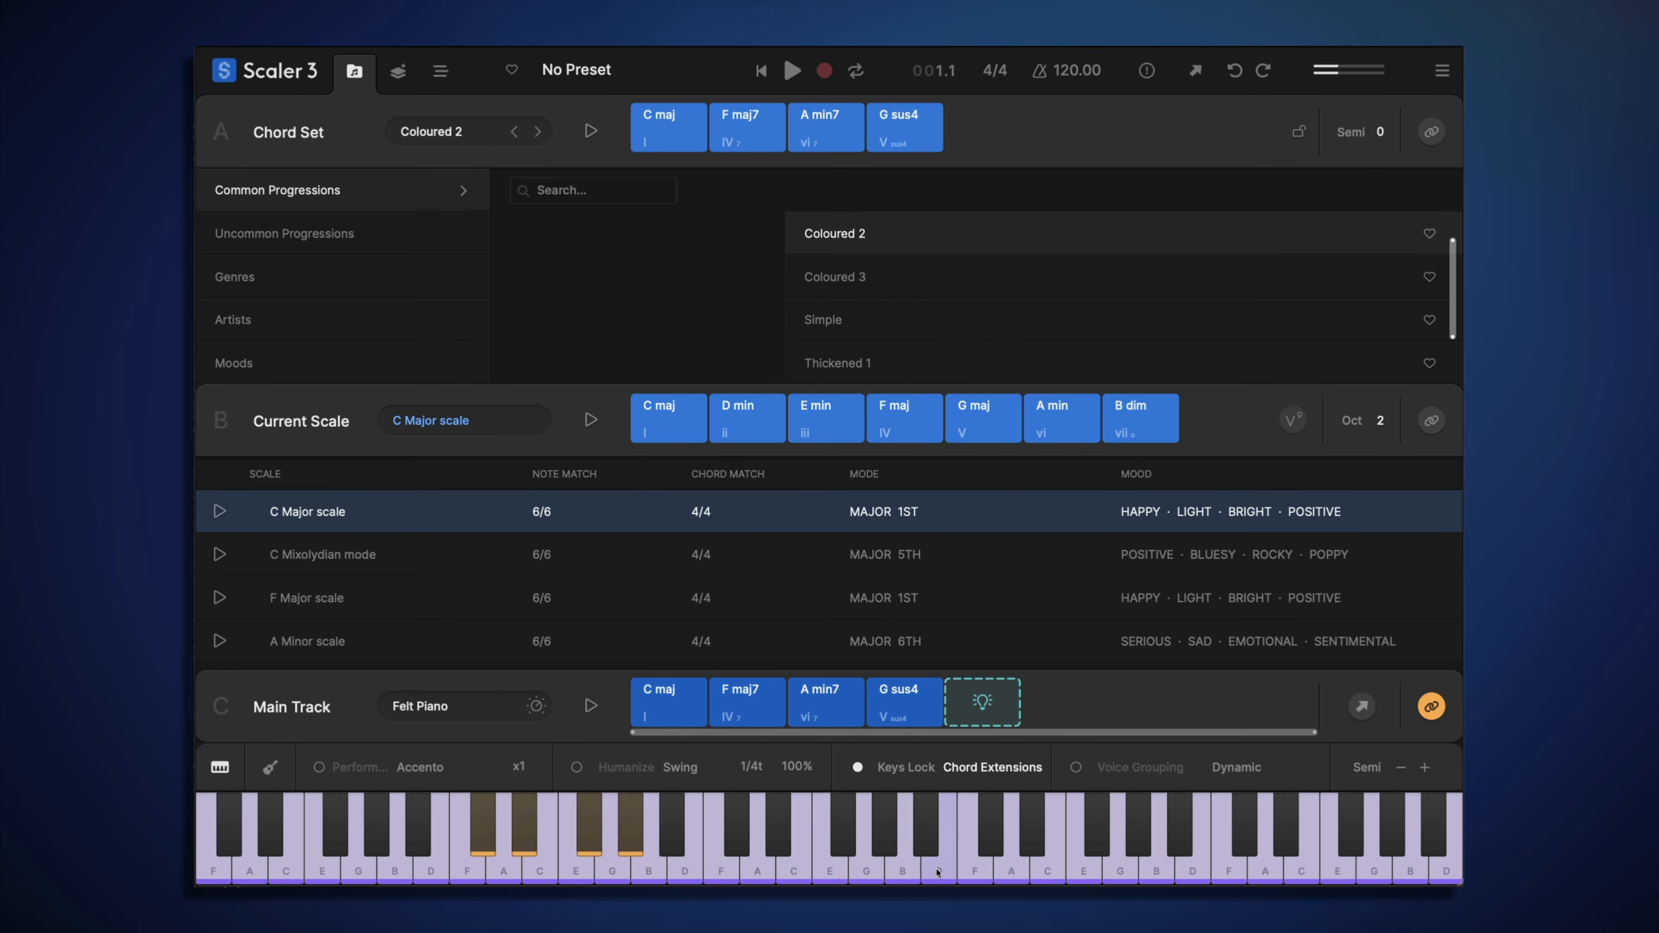
left_click(935, 871)
- Set the current scale to F Major, trigger the bound C maj chord and play its extensions up to Bb
left_click(410, 607)
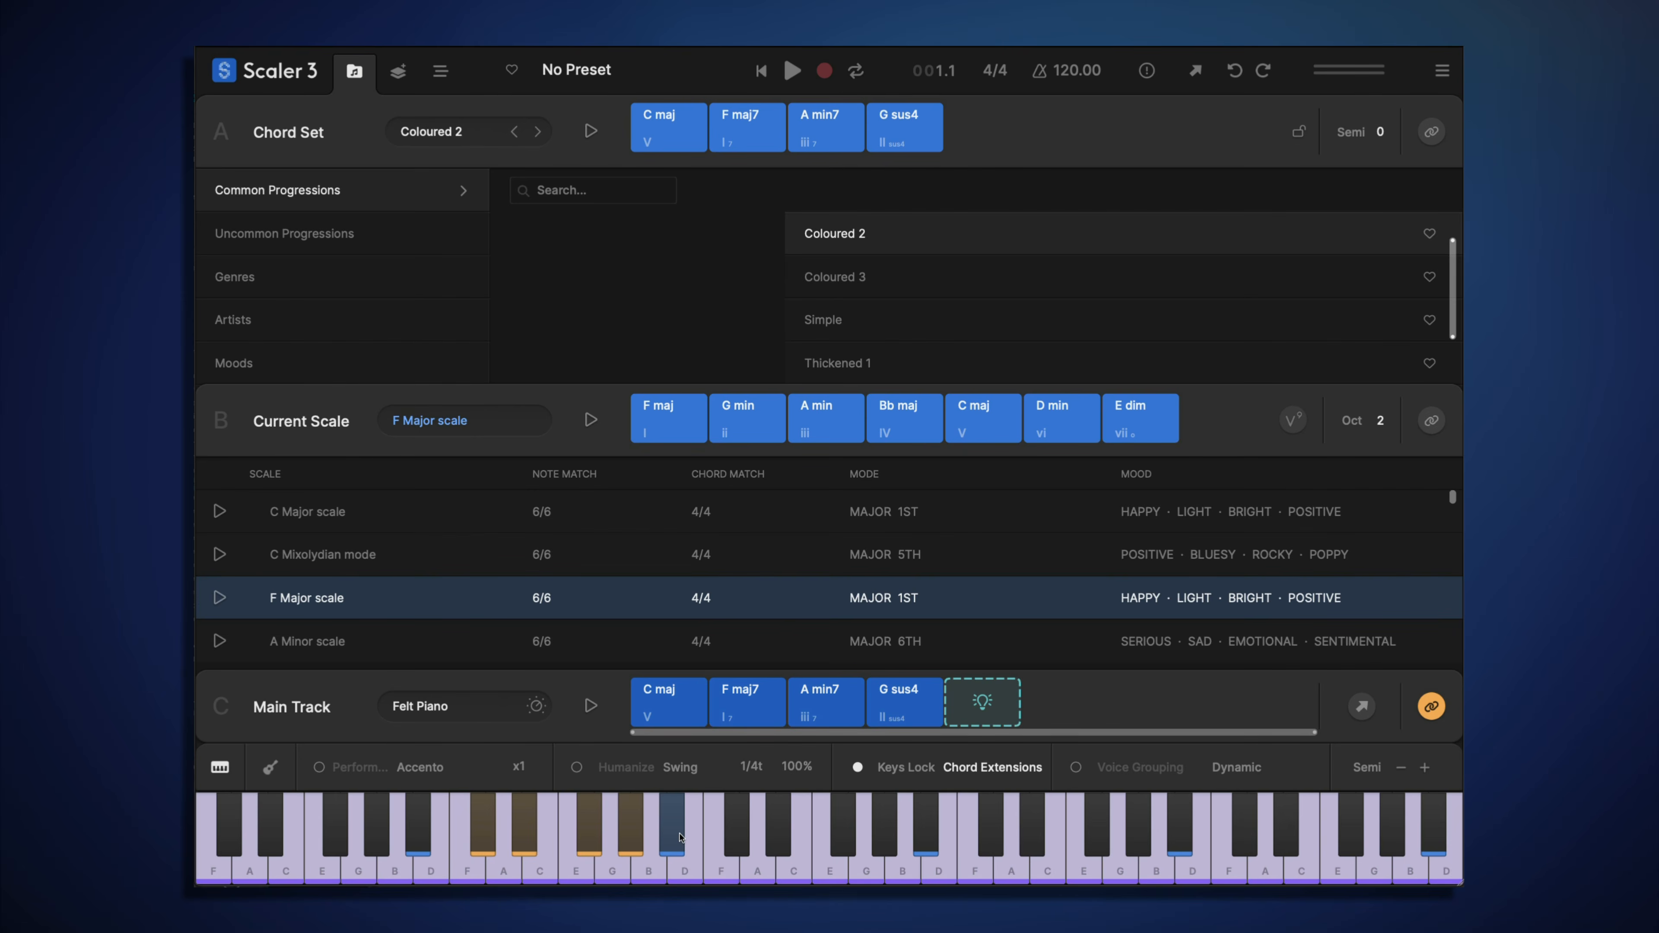
left_click(490, 824)
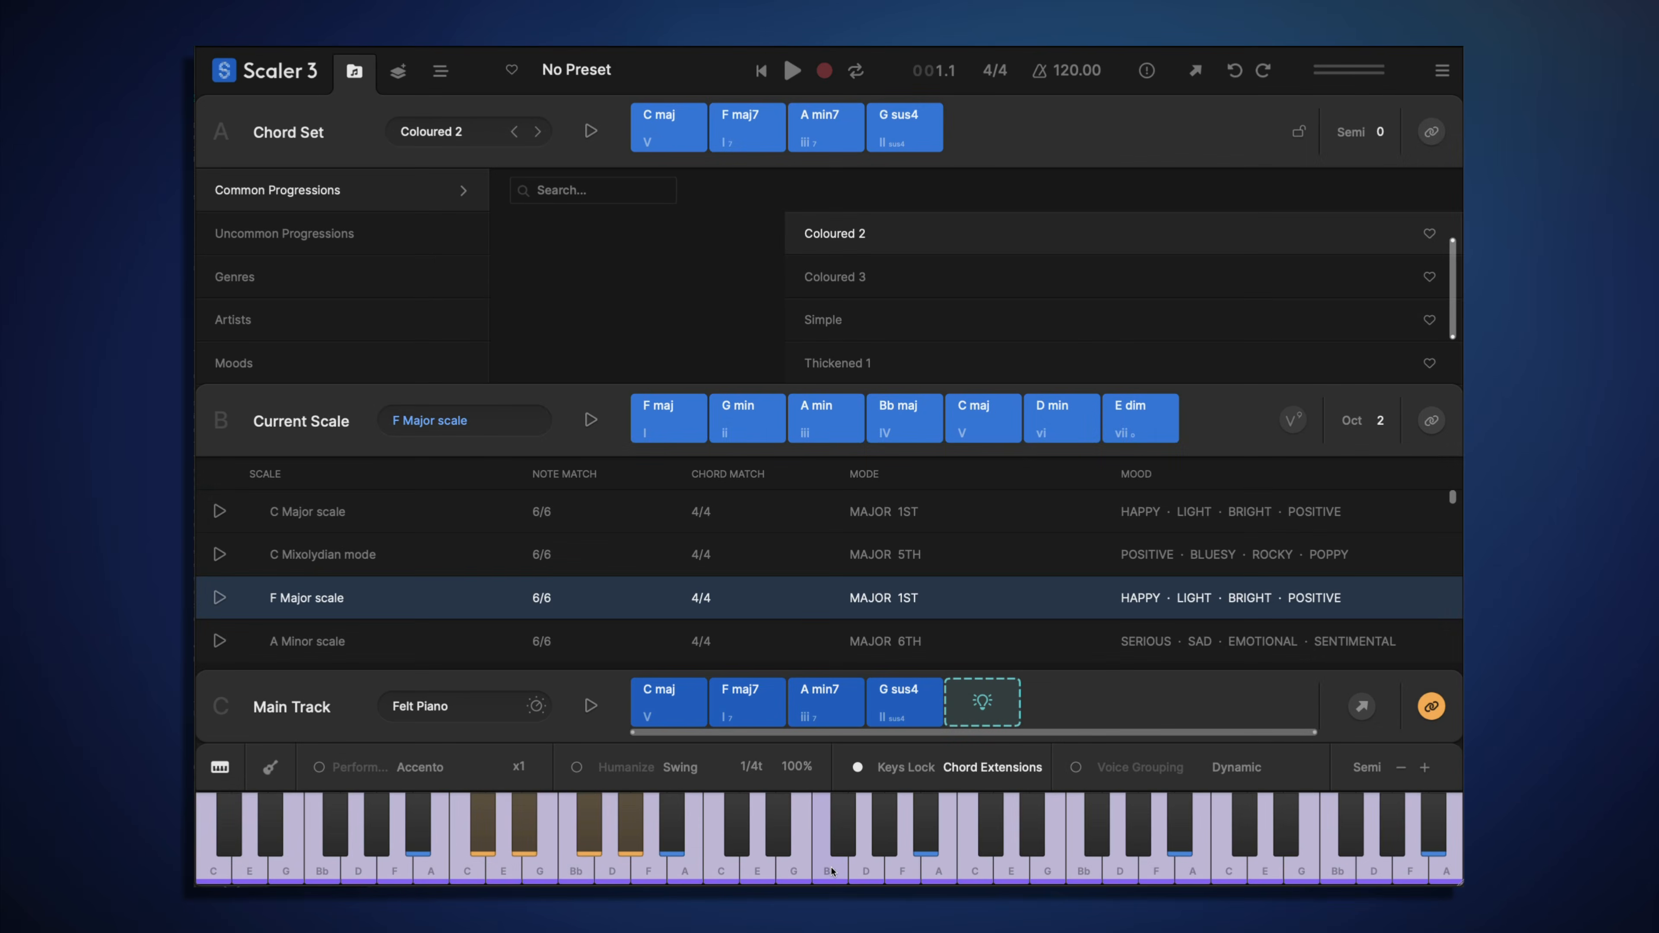
left_click(729, 870)
left_click(754, 874)
left_click(789, 875)
left_click(828, 876)
- Set the Keys Lock mode to Chord Scales and trigger the bound C maj, F maj7 and A min7 chords
left_click(992, 767)
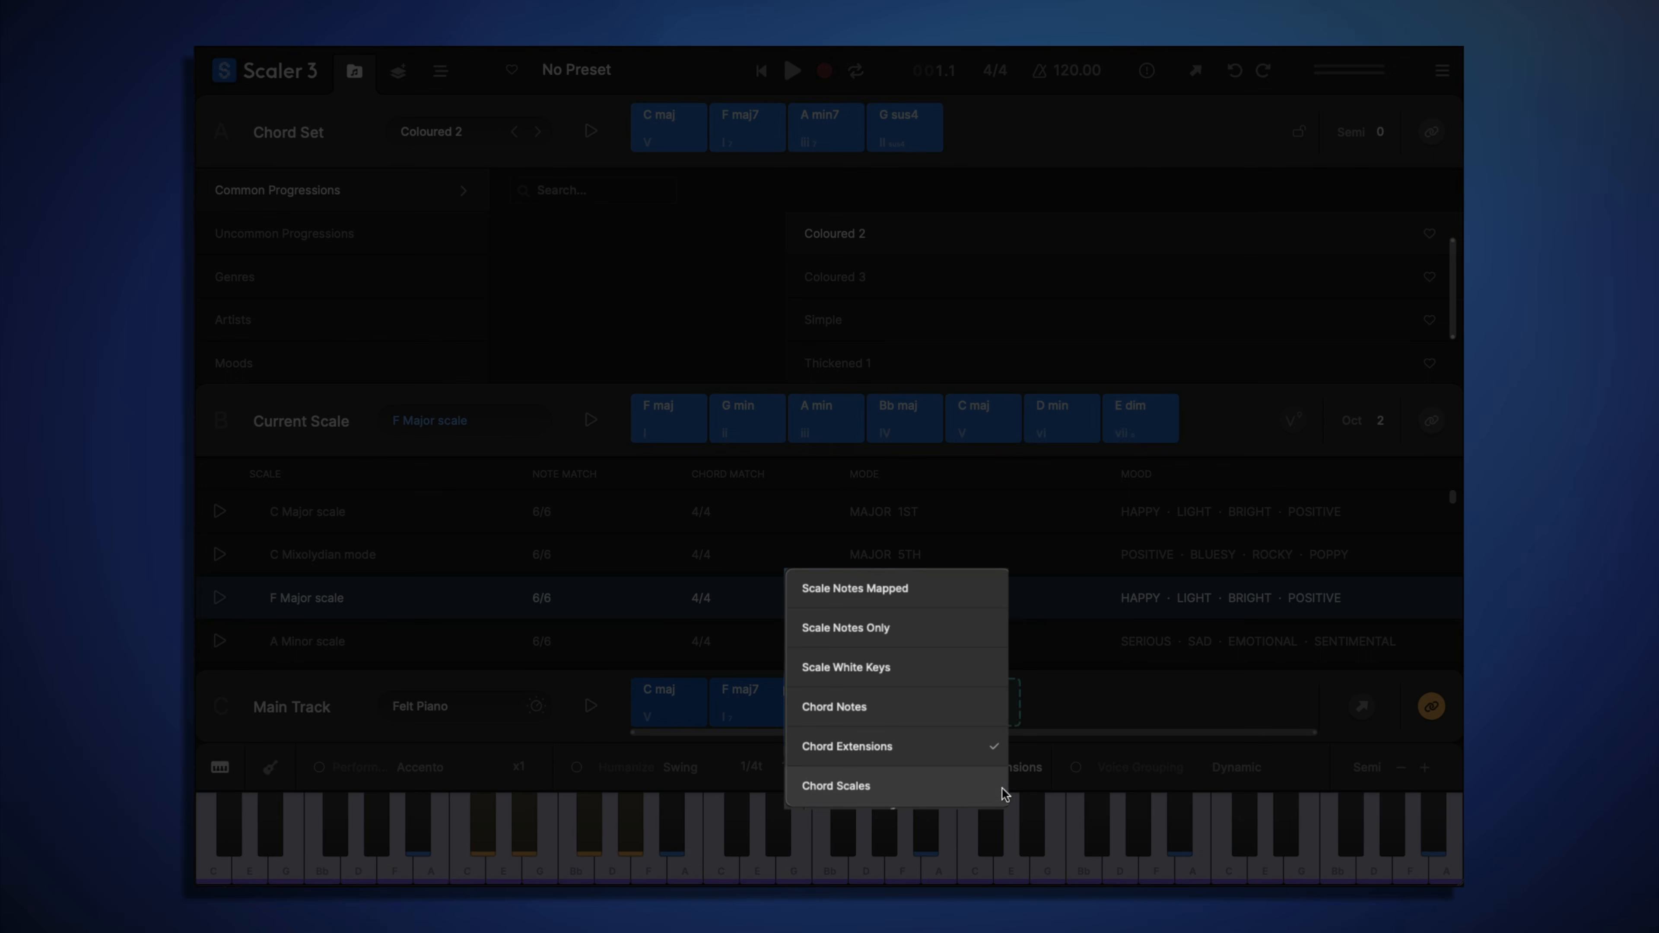
left_click(970, 790)
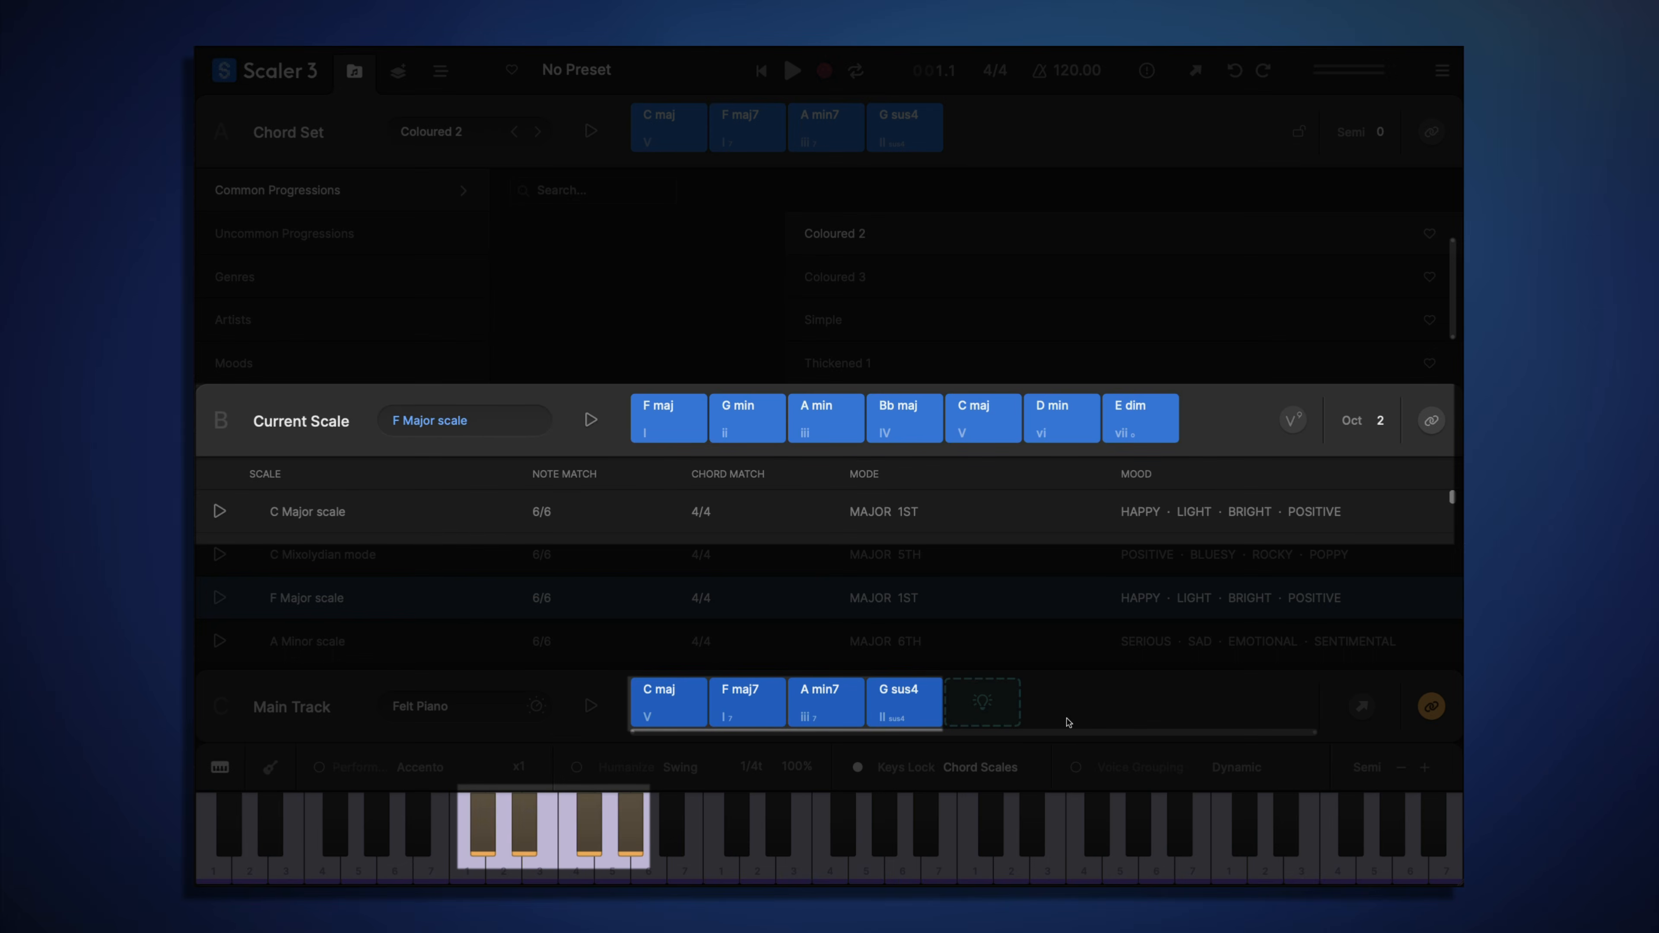
left_click(491, 824)
left_click(518, 825)
left_click(588, 825)
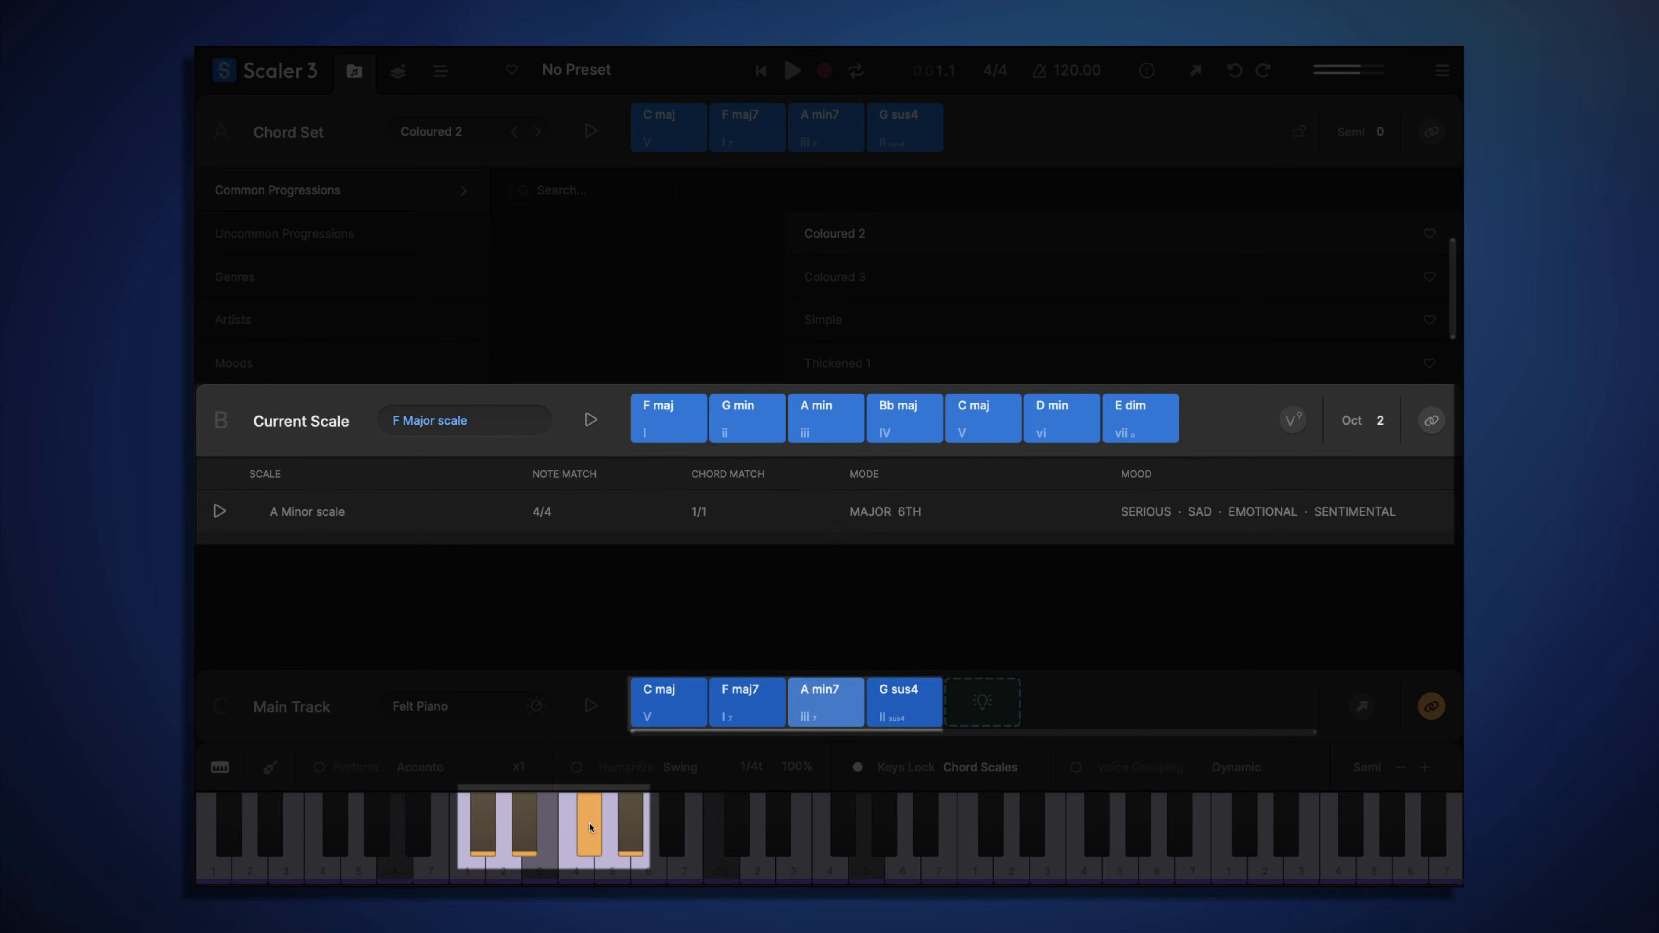
- Trigger the bound C maj and F maj7 chords, then play scale notes over F maj7 on the numbered white keys
left_click(486, 830)
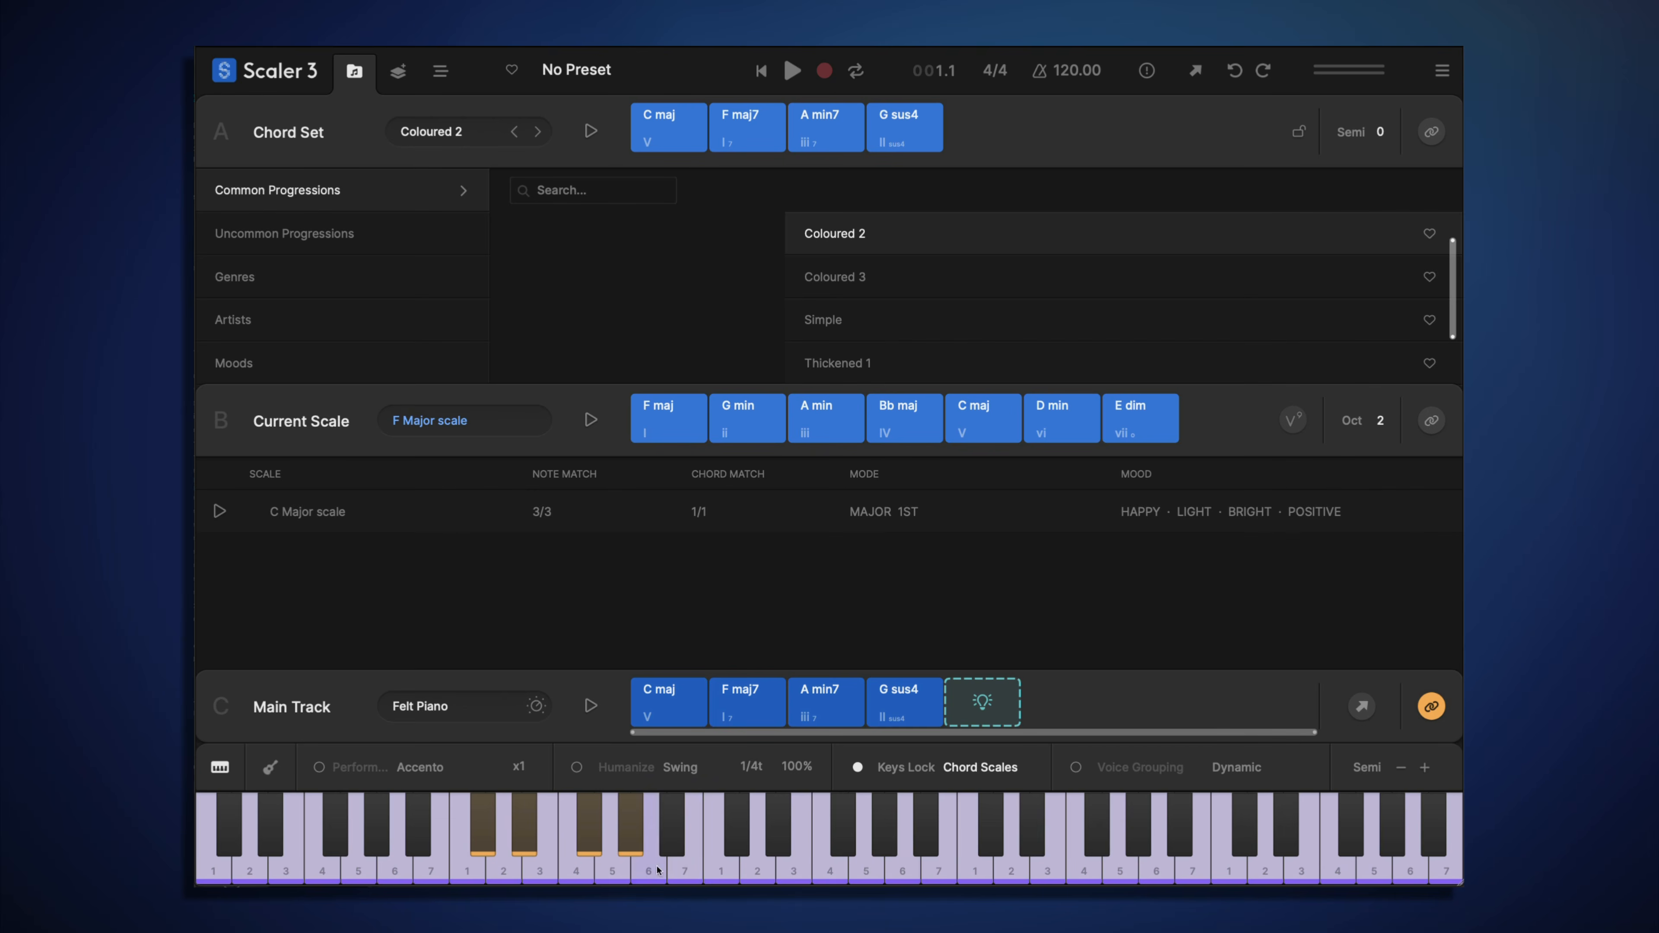
left_click(528, 826)
left_click(724, 872)
left_click(825, 877)
left_click(865, 877)
left_click(899, 878)
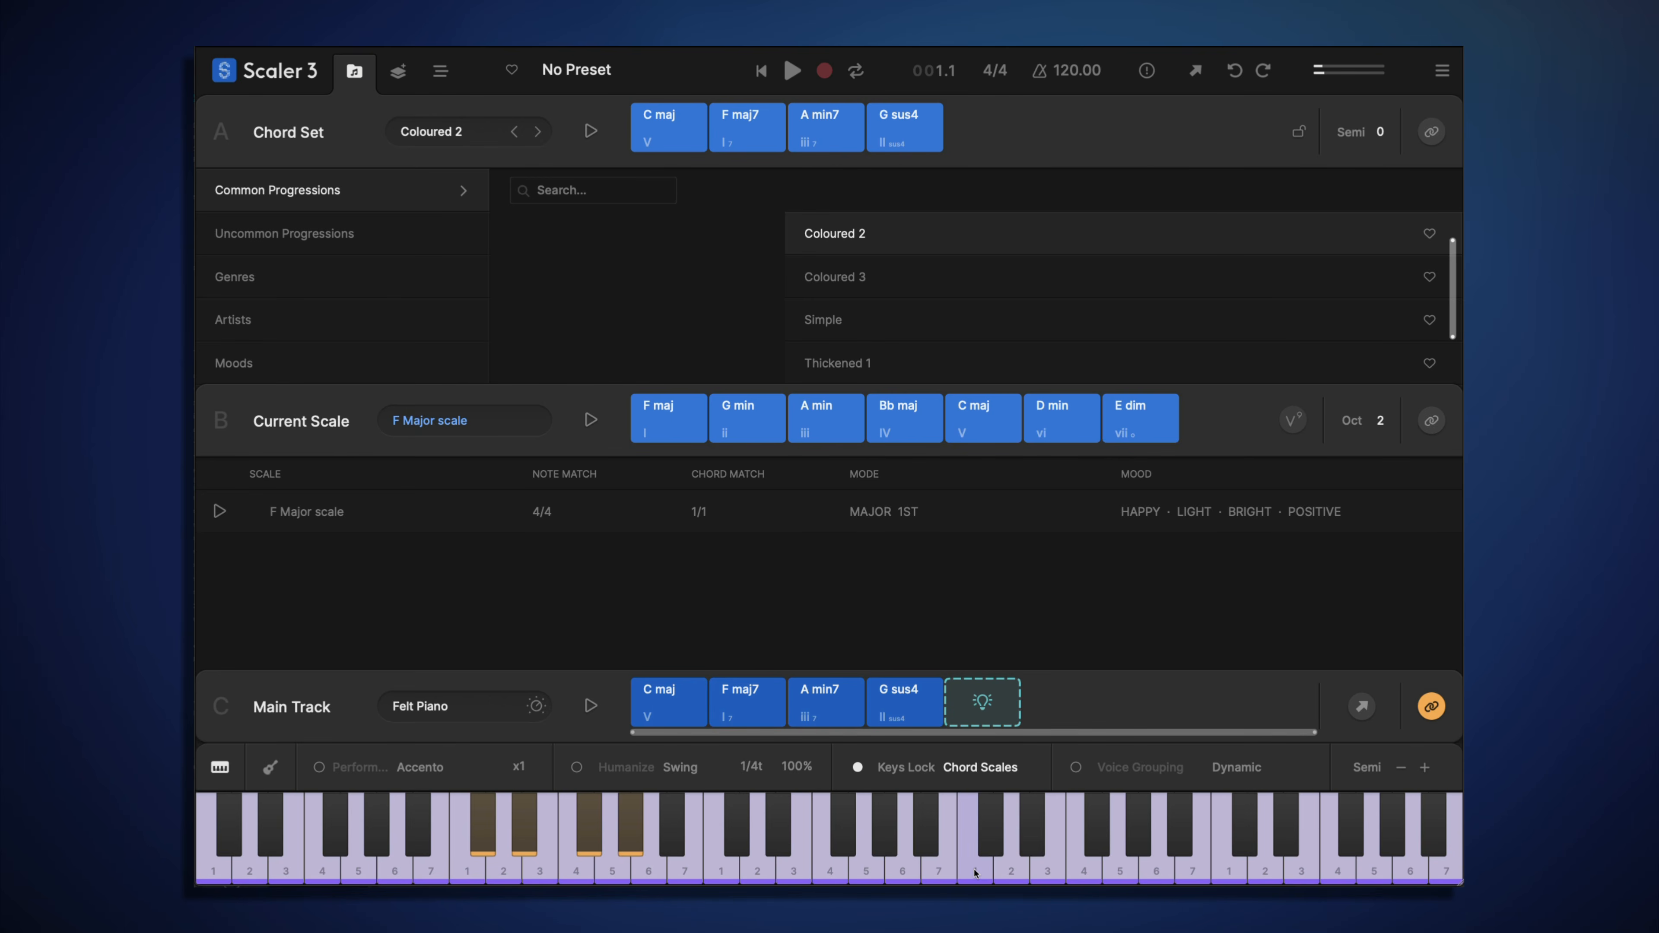